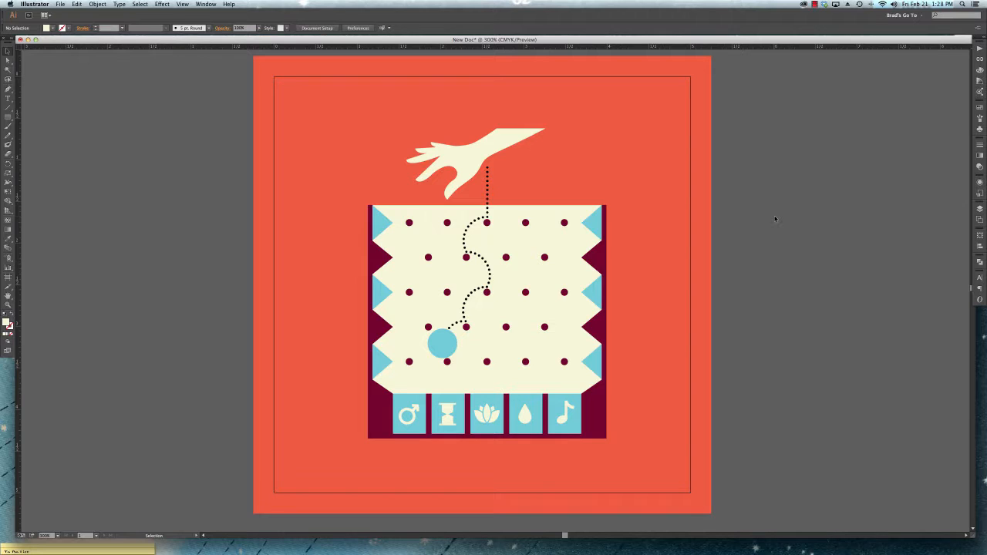
- Zoom in and out and pan across the artwork, and fit the whole artboard in the window
{"action": "key", "text": "super+equal"}
{"action": "key", "text": "super+equal"}
{"action": "key", "text": "super+equal"}
{"action": "key", "text": "super+minus"}
{"action": "key", "text": "super+minus"}
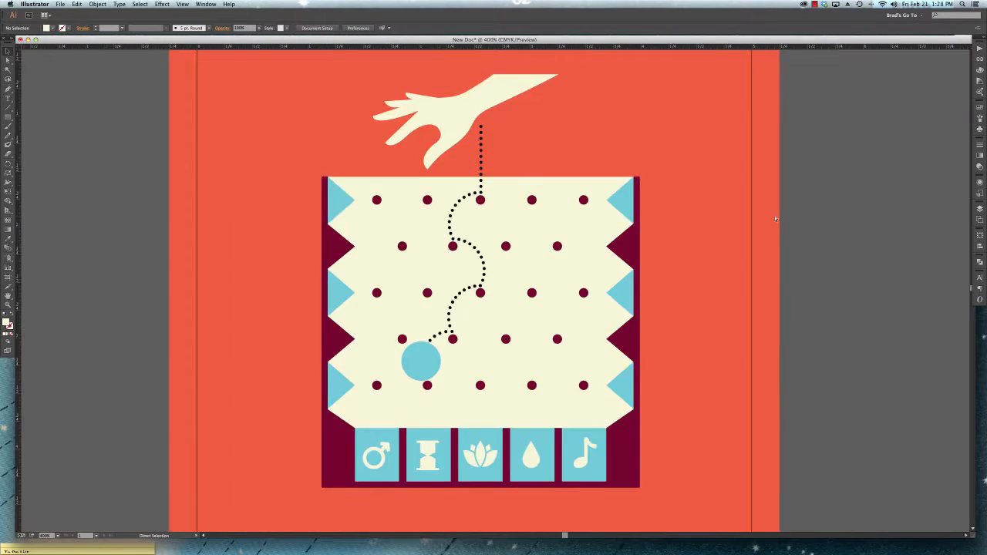
{"action": "key", "text": "super+minus"}
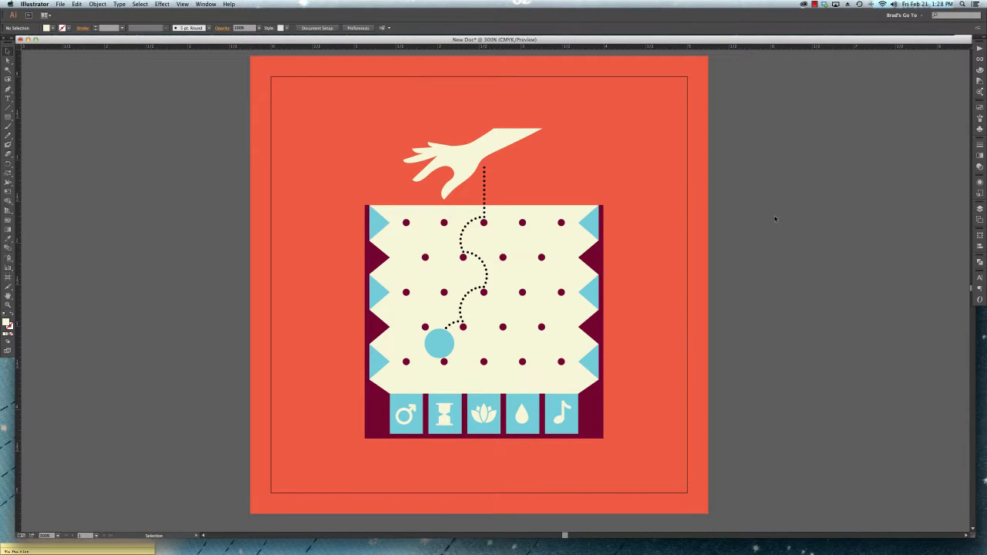
{"action": "key", "text": "space"}
{"action": "left_click_drag", "start_coordinate": [804, 207], "coordinate": [776, 236]}
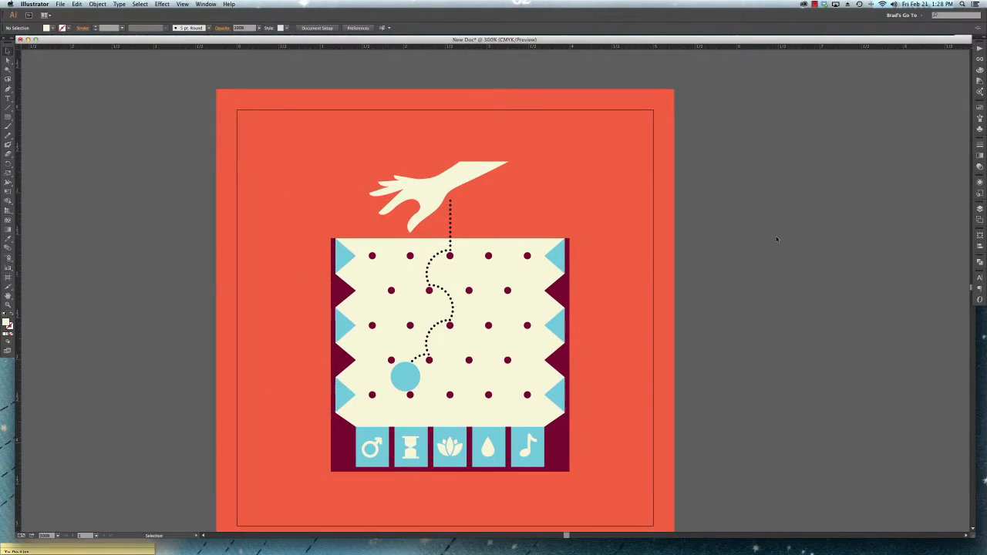
{"action": "key", "text": "super+0"}
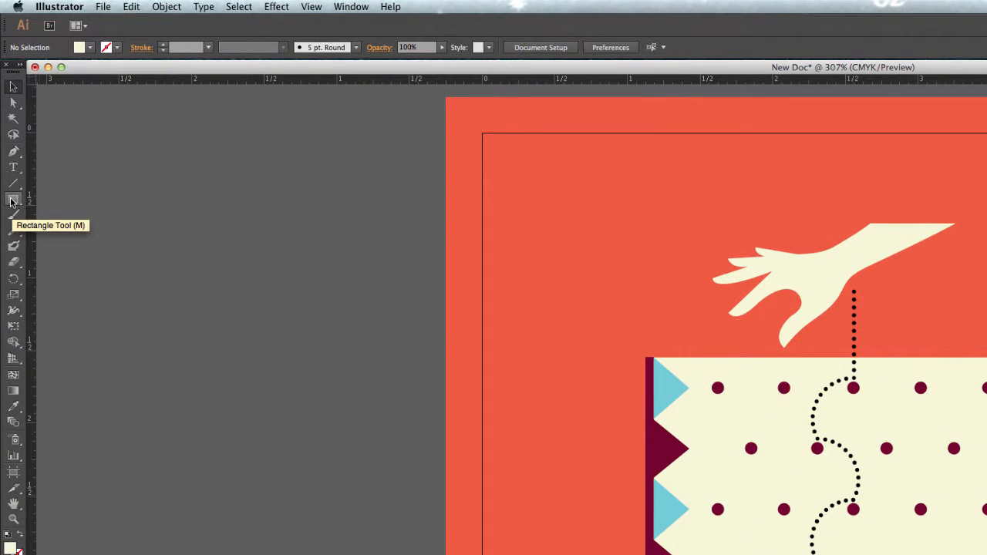
- Draw a rectangle about 1.21 by 0.86 in near the artboard's upper-left corner and fill it with yellow
{"action": "left_click", "coordinate": [11, 201]}
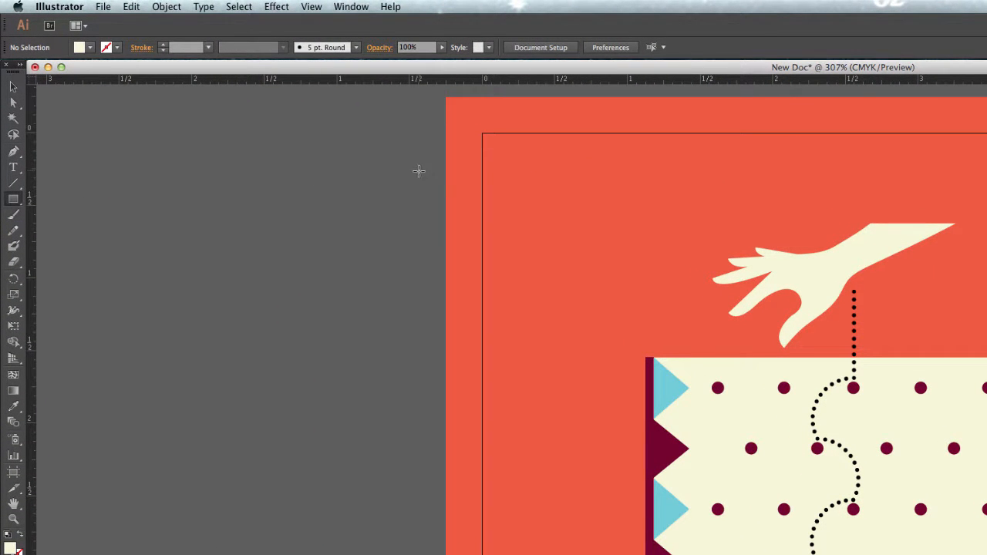
{"action": "left_click_drag", "start_coordinate": [506, 168], "coordinate": [680, 293]}
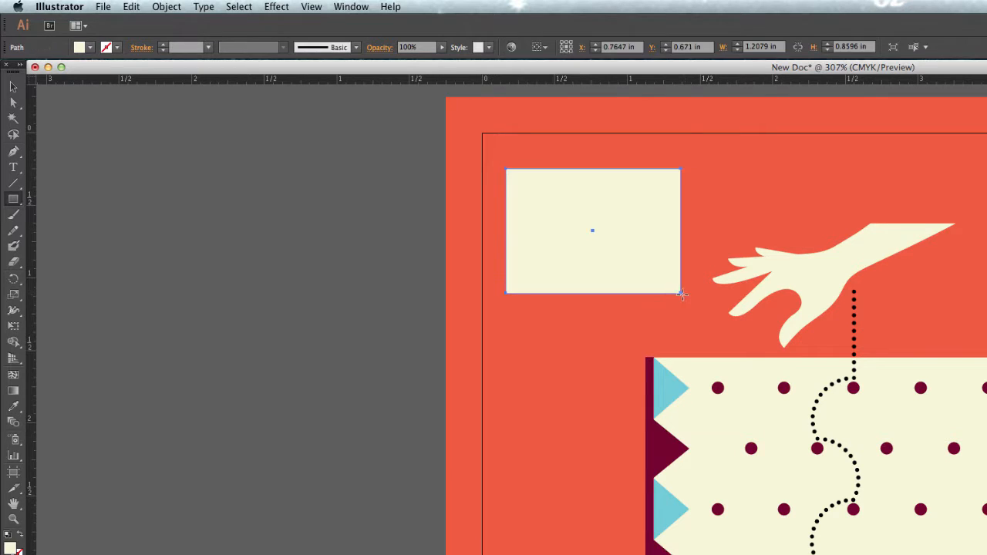
{"action": "left_click", "coordinate": [89, 48]}
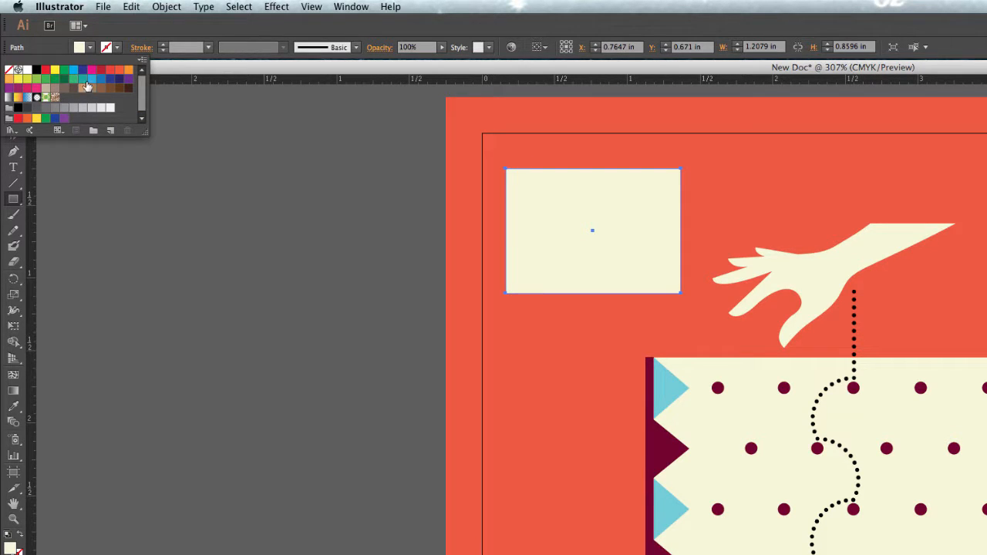
{"action": "left_click", "coordinate": [91, 84]}
{"action": "left_click", "coordinate": [119, 70]}
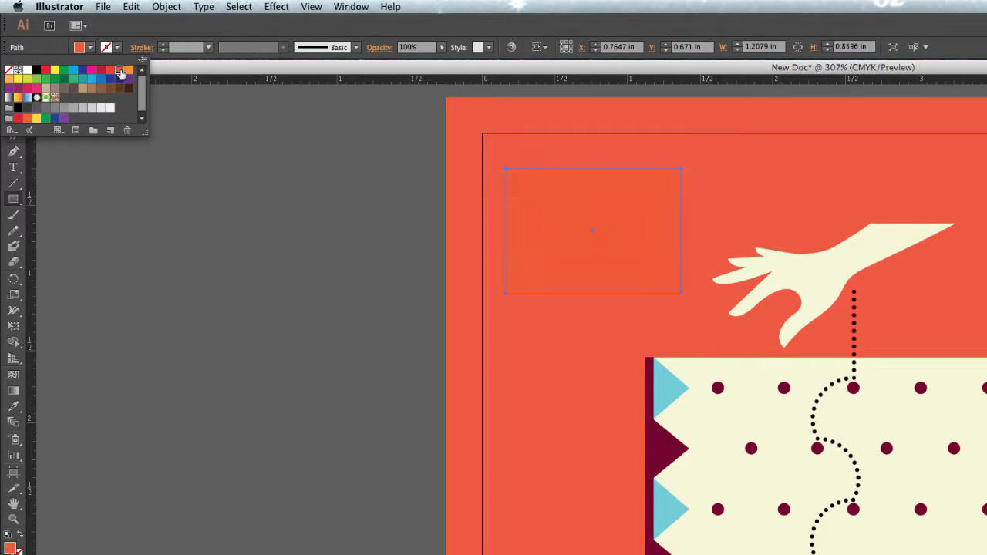
{"action": "left_click", "coordinate": [36, 87]}
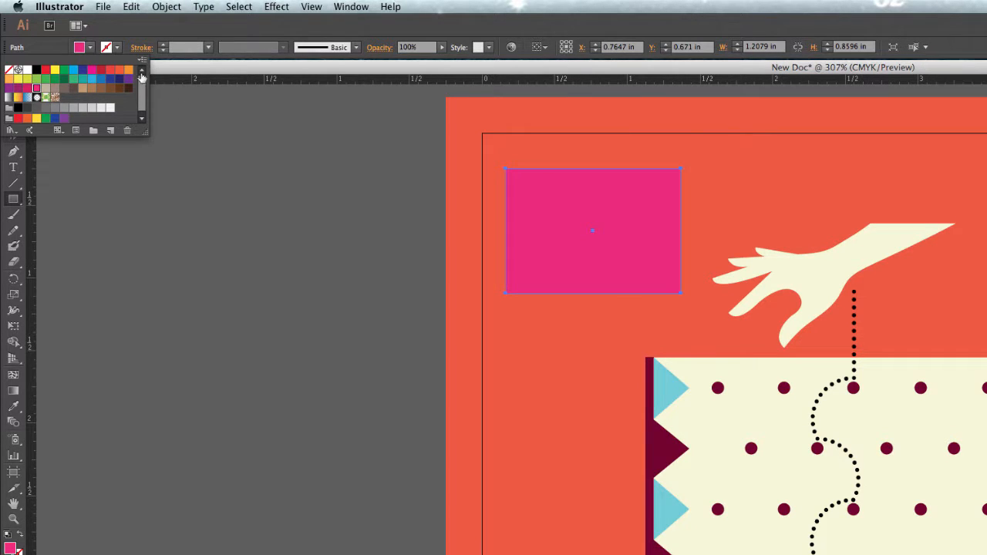
{"action": "left_click", "coordinate": [55, 70]}
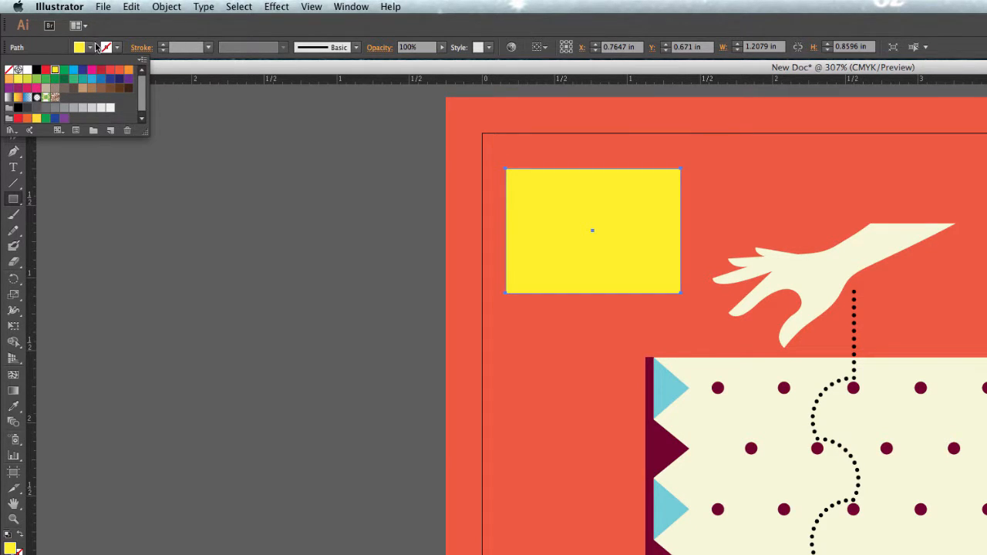
- Move the yellow rectangle so it straddles the artboard's left edge
{"action": "key", "text": "v"}
{"action": "left_click", "coordinate": [319, 305]}
{"action": "left_click_drag", "start_coordinate": [635, 227], "coordinate": [498, 260]}
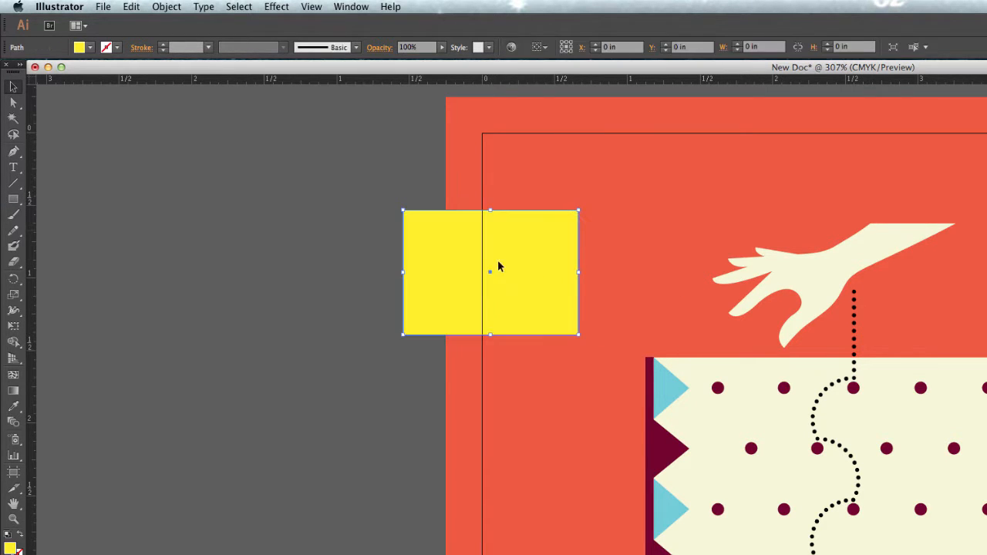
{"action": "left_click", "coordinate": [14, 202]}
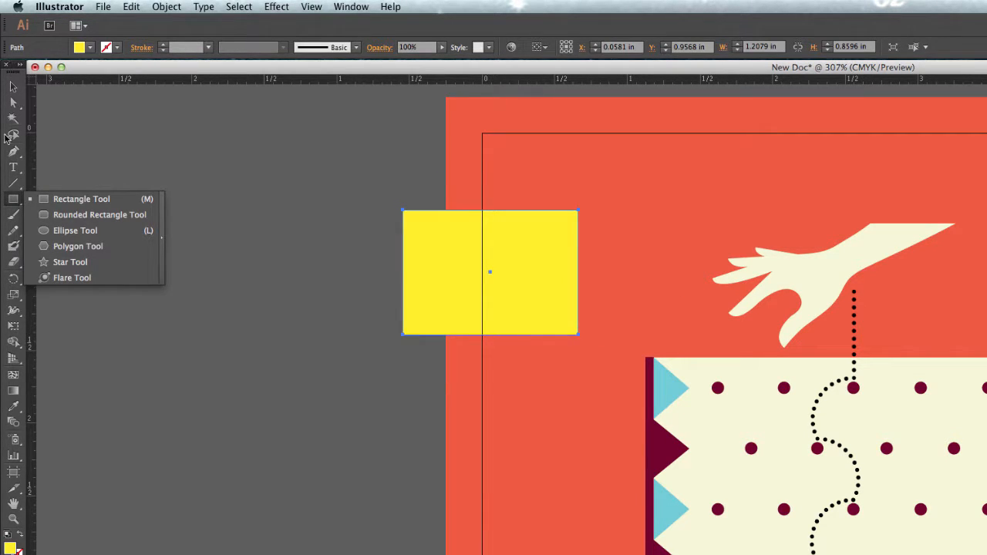
{"action": "left_click", "coordinate": [100, 199]}
{"action": "left_click", "coordinate": [110, 170]}
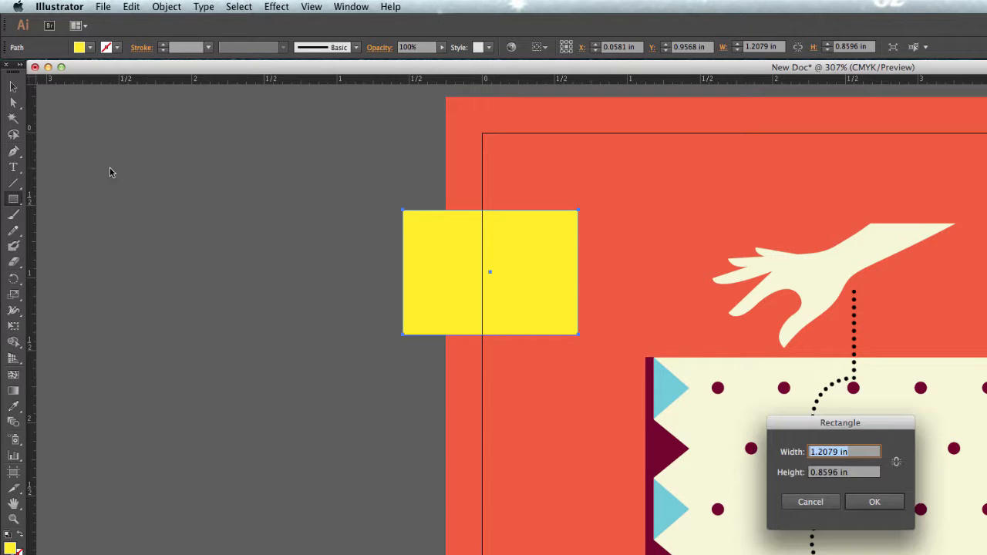
{"action": "left_click", "coordinate": [813, 502]}
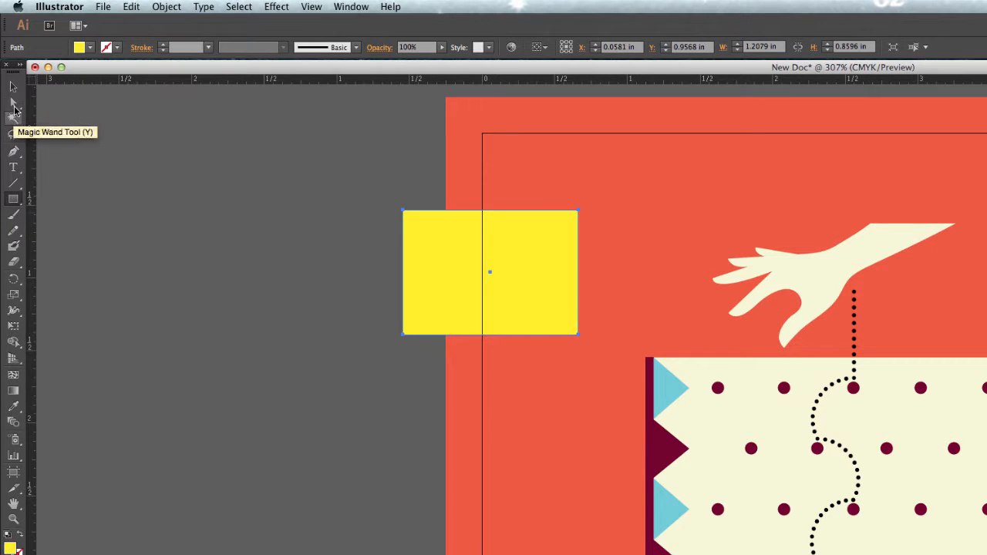
- Draw a yellow five-pointed star about 1.27 by 1.24 in on the empty canvas left of the artboard
{"action": "left_click", "coordinate": [12, 202]}
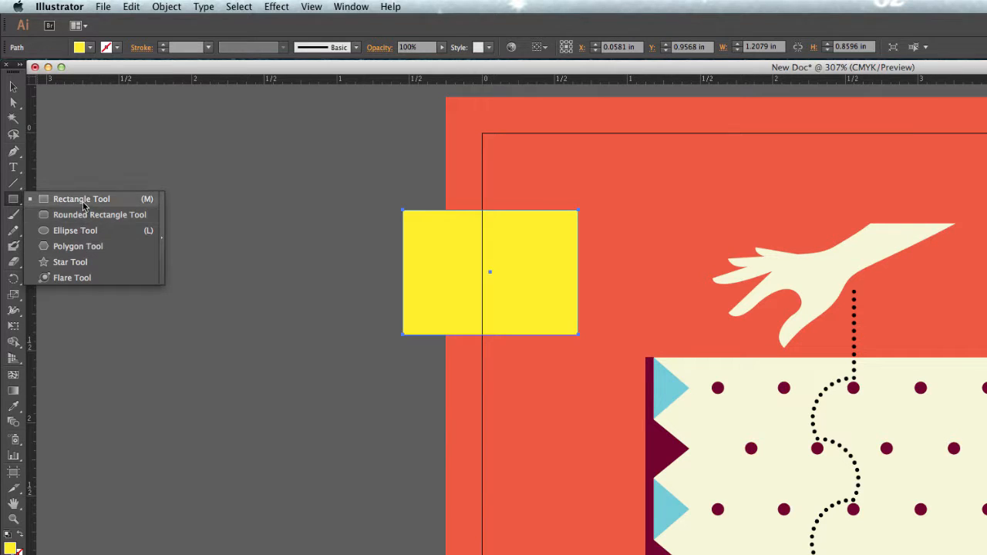
{"action": "left_click", "coordinate": [70, 262]}
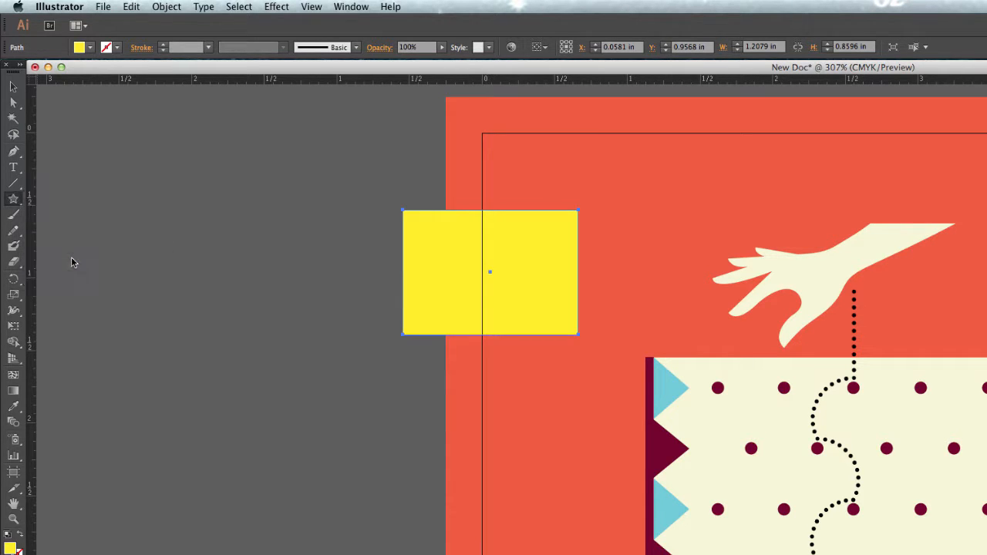
{"action": "left_click_drag", "start_coordinate": [264, 235], "coordinate": [330, 309]}
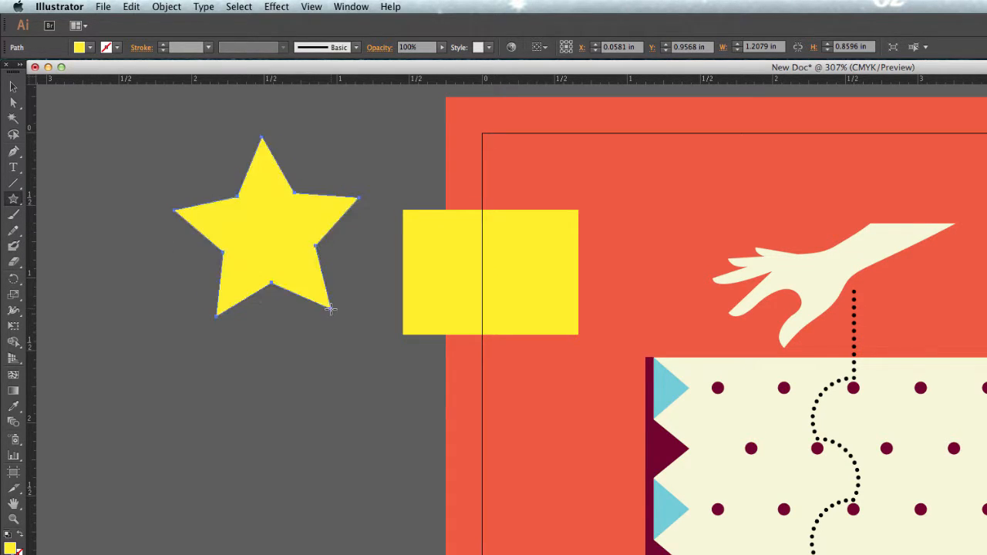
- Move the star down the canvas and place the yellow rectangle above it, beside the artboard's left edge
{"action": "key", "text": "v"}
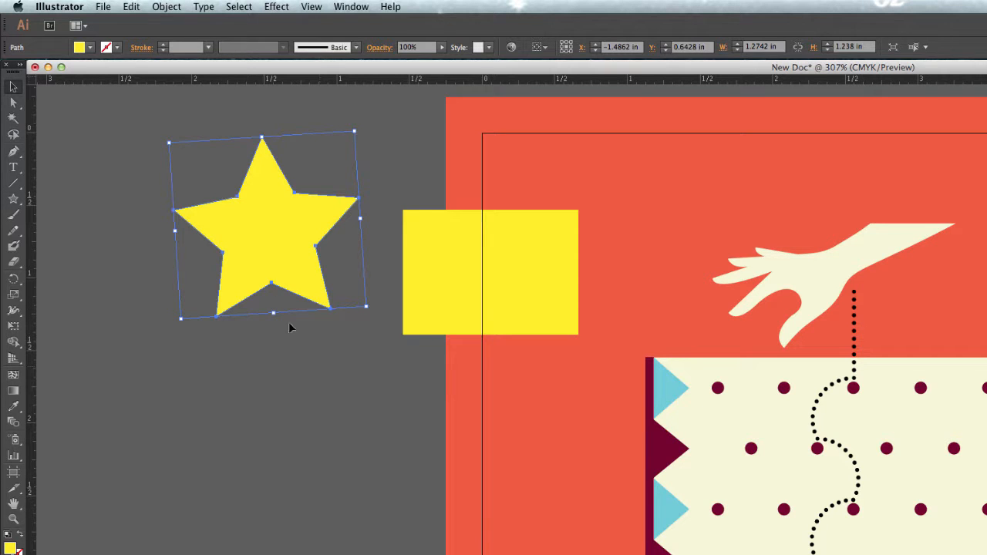
{"action": "left_click_drag", "start_coordinate": [270, 258], "coordinate": [284, 425]}
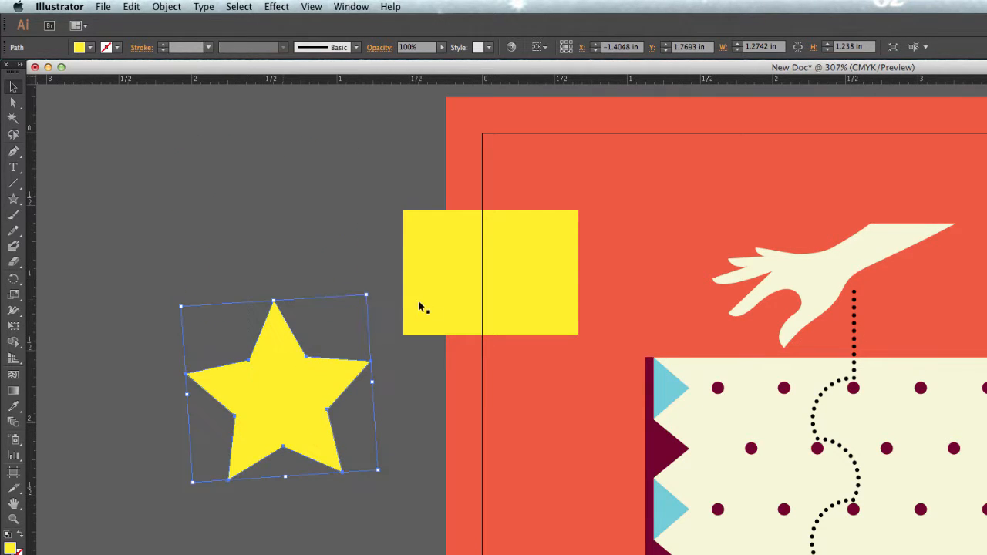
{"action": "left_click_drag", "start_coordinate": [421, 306], "coordinate": [292, 257]}
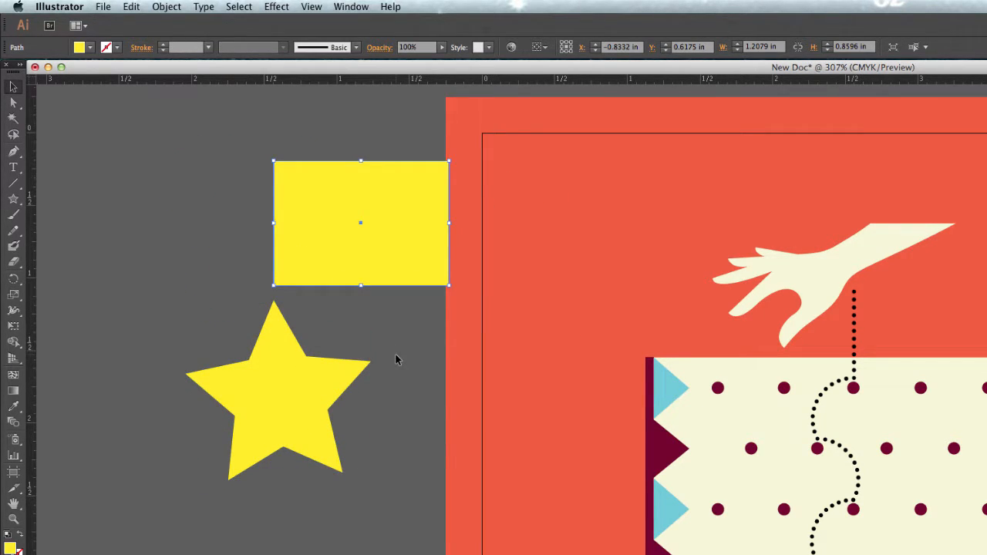
- Delete the yellow star and the yellow rectangle
{"action": "left_click", "coordinate": [270, 365]}
{"action": "key", "text": "Delete"}
{"action": "left_click", "coordinate": [326, 246]}
{"action": "key", "text": "Delete"}
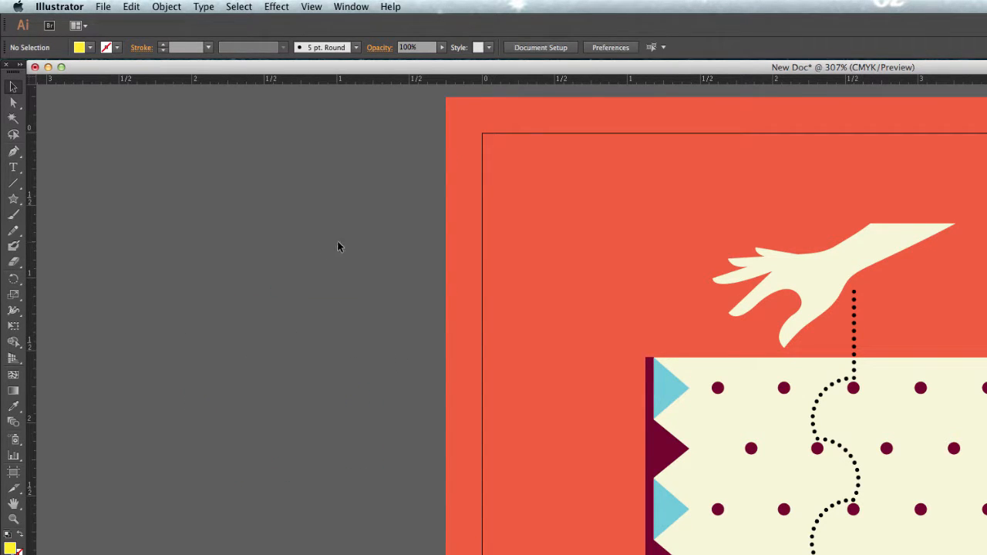
- Use the Selection tool to move the hand, the upper-left maroon dot and the upper-left blue triangle away from their places
{"action": "left_click", "coordinate": [15, 90]}
{"action": "left_click", "coordinate": [12, 88]}
{"action": "left_click", "coordinate": [802, 280]}
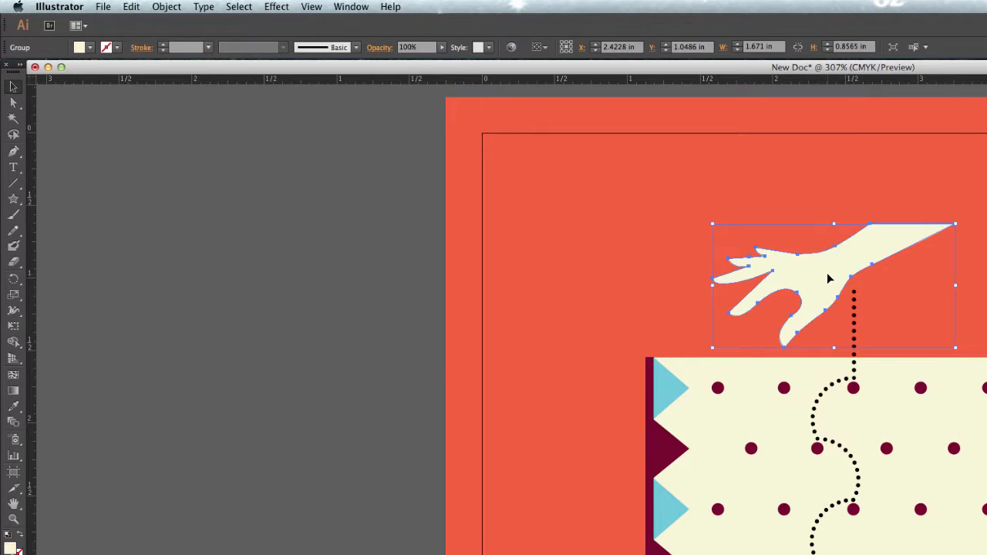
{"action": "left_click_drag", "start_coordinate": [829, 279], "coordinate": [513, 225]}
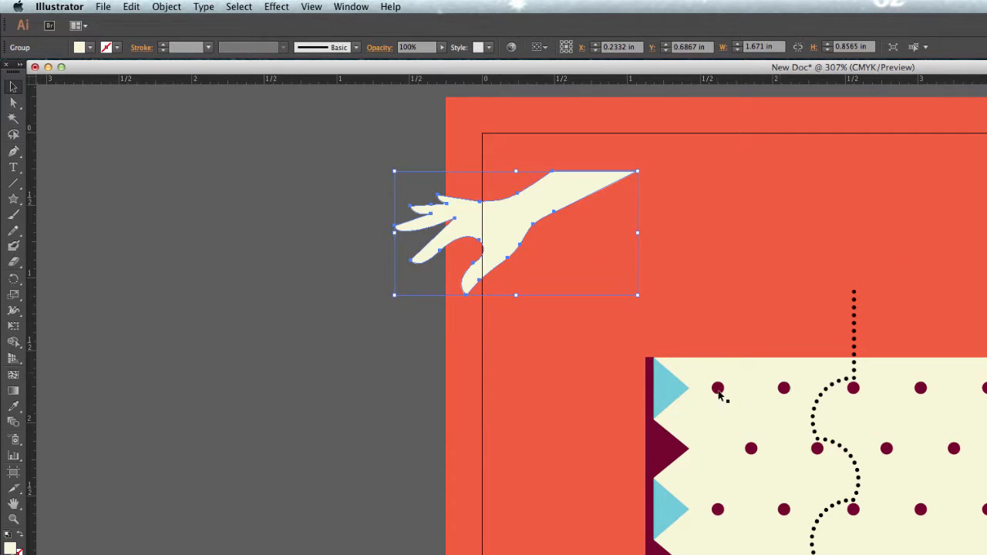
{"action": "left_click_drag", "start_coordinate": [717, 391], "coordinate": [810, 309]}
{"action": "left_click_drag", "start_coordinate": [667, 388], "coordinate": [498, 345]}
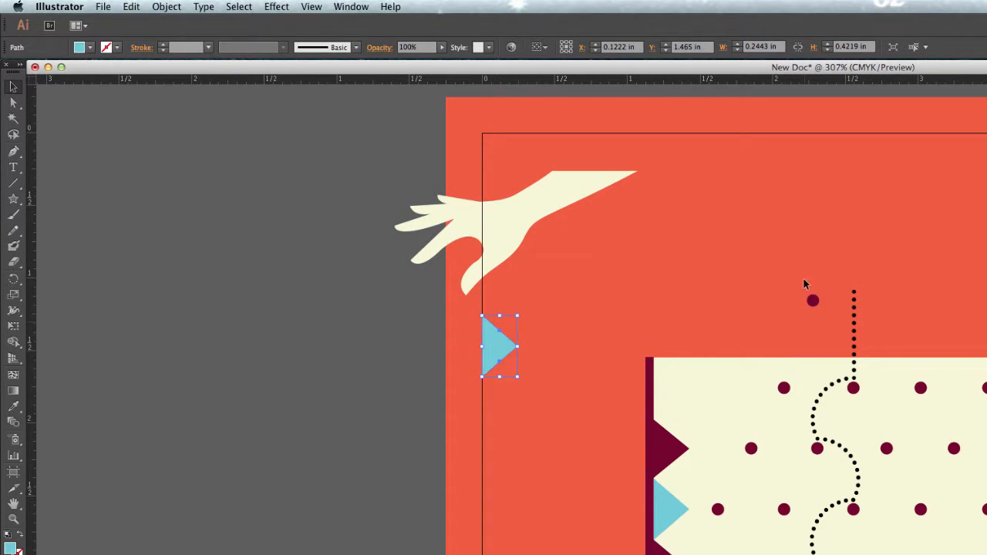
- Undo the moves of the triangle, the dot and the hand, and clear the selection
{"action": "key", "text": "super+z"}
{"action": "key", "text": "super+z"}
{"action": "key", "text": "super+z"}
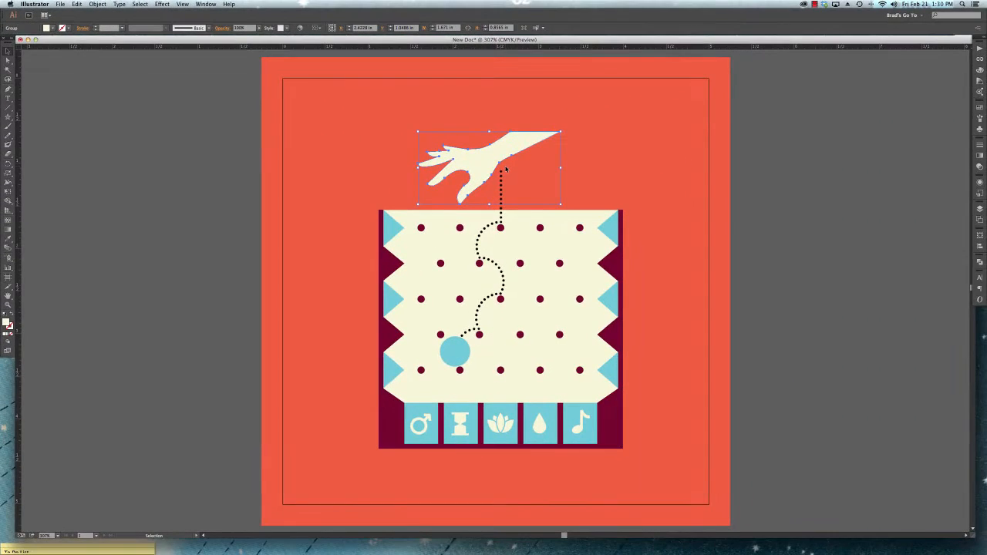
{"action": "left_click", "coordinate": [640, 148]}
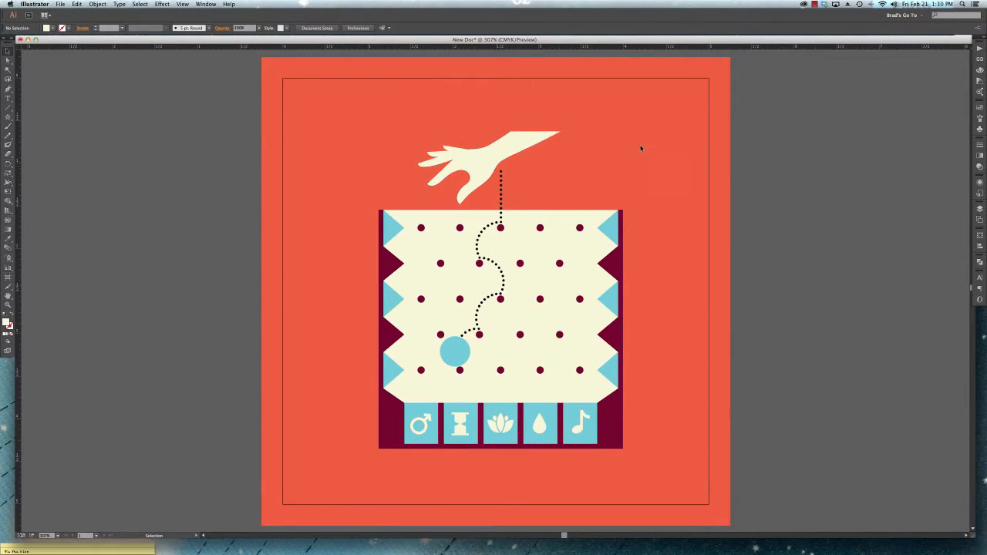
- Try selecting the hand as a whole object, and clear the selection
{"action": "left_click", "coordinate": [504, 150]}
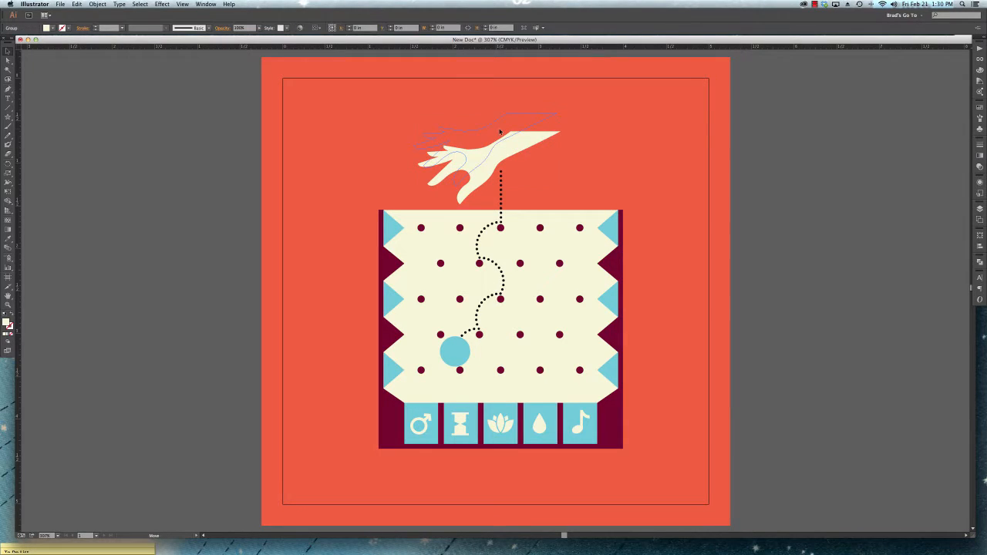
{"action": "left_click", "coordinate": [558, 158]}
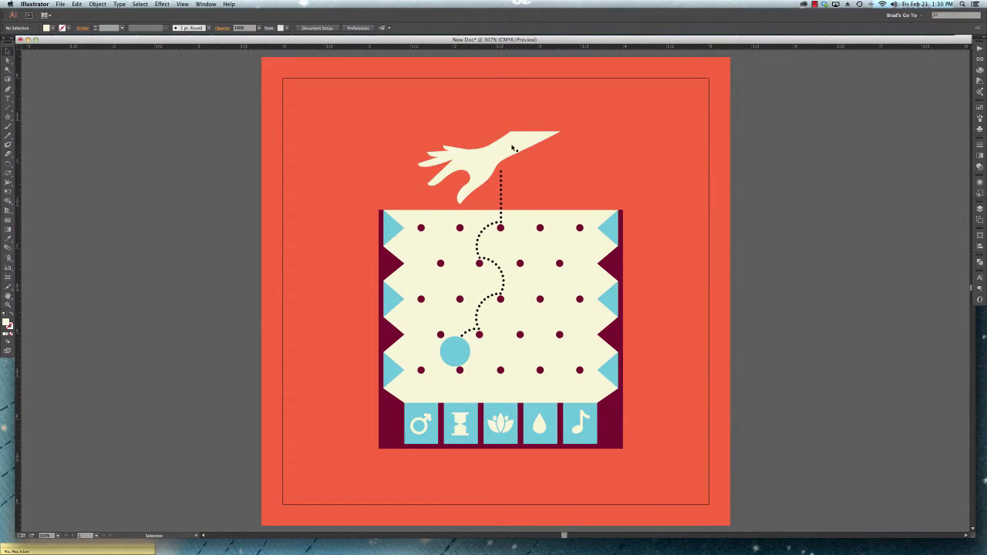
{"action": "left_click", "coordinate": [8, 61]}
{"action": "left_click", "coordinate": [494, 151]}
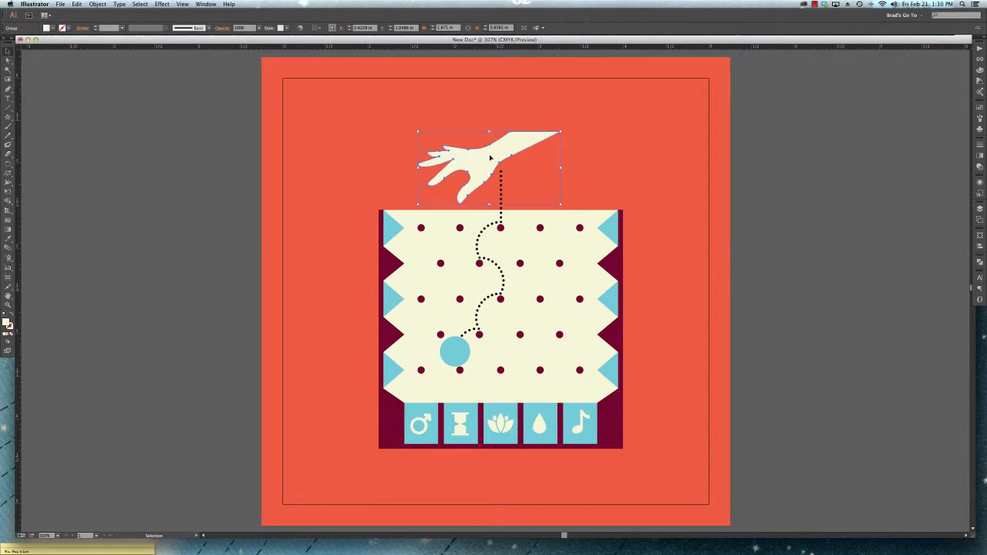
{"action": "left_click", "coordinate": [398, 149]}
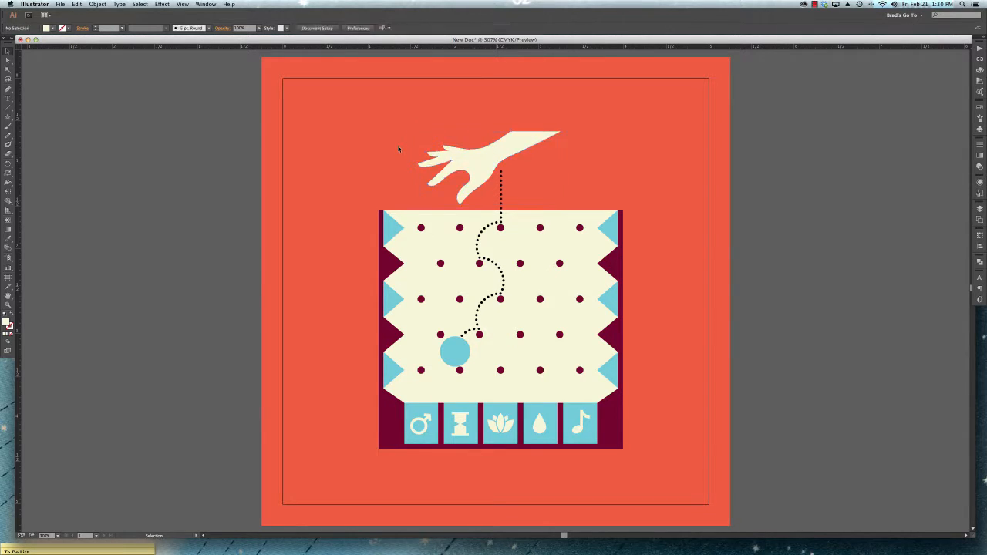
- Move the hand about 0.25 in left and 0.09 in up, and undo the move
{"action": "left_click_drag", "start_coordinate": [451, 154], "coordinate": [430, 147]}
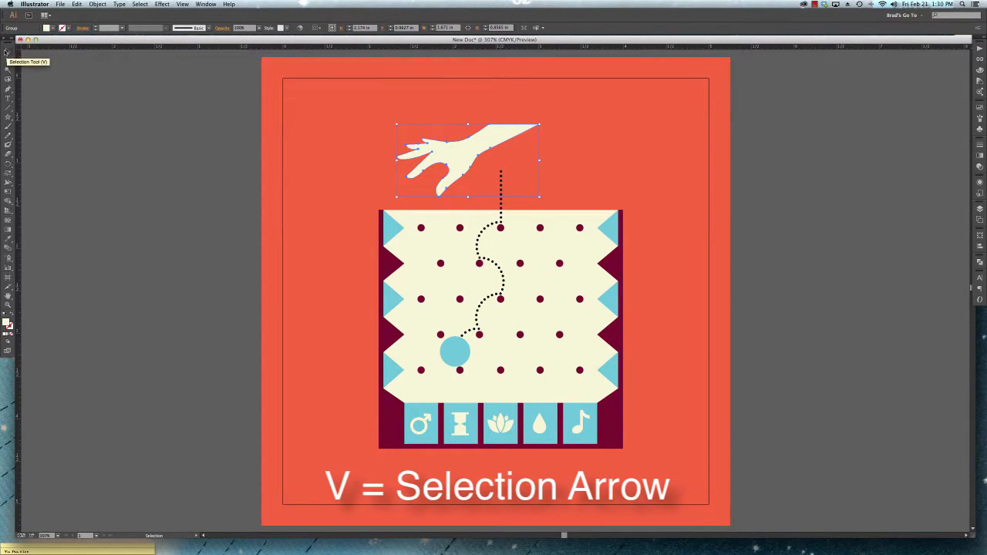
{"action": "left_click", "coordinate": [302, 141]}
{"action": "key", "text": "super+z"}
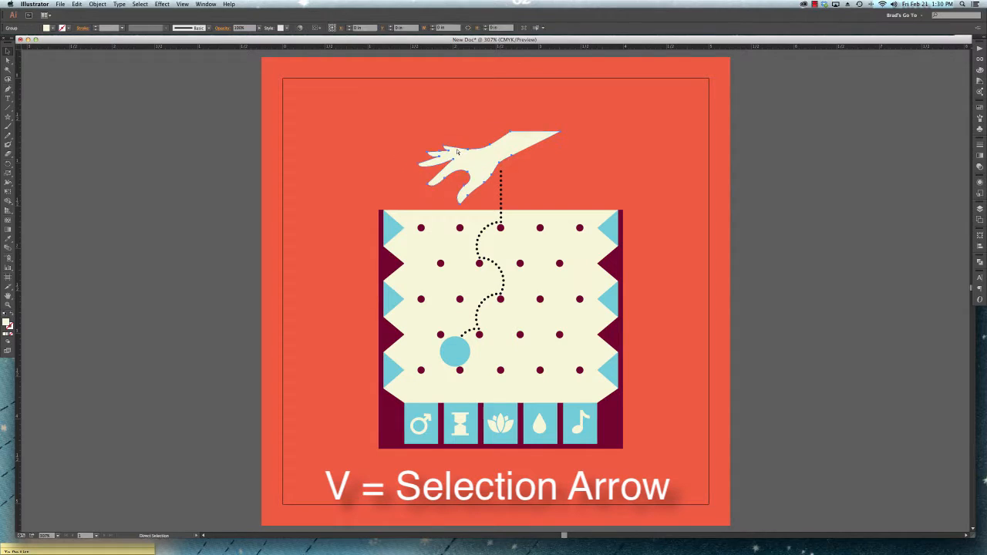
- Try pulling the wrist's upper and lower anchor points outward with the Direct Selection tool, and undo both moves
{"action": "key", "text": "v"}
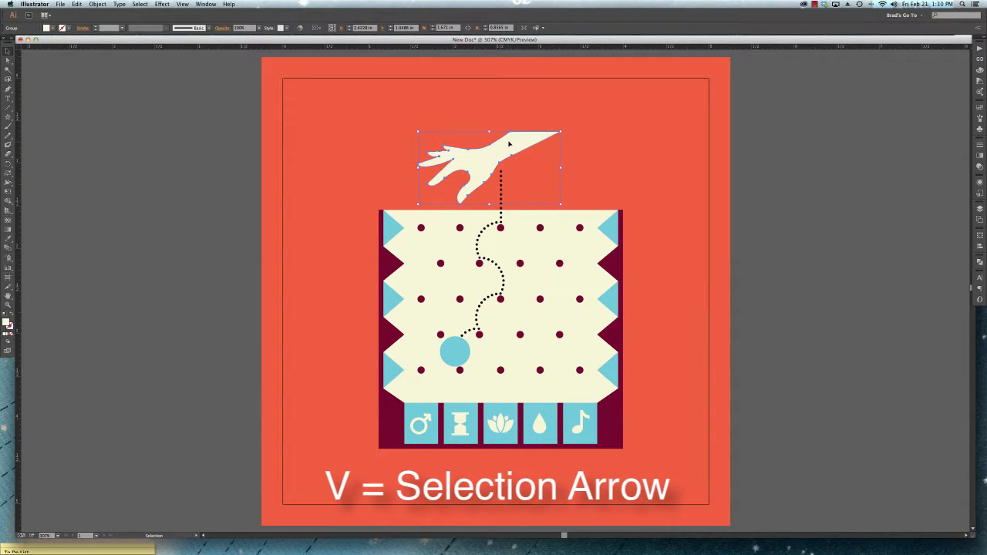
{"action": "left_click", "coordinate": [6, 61]}
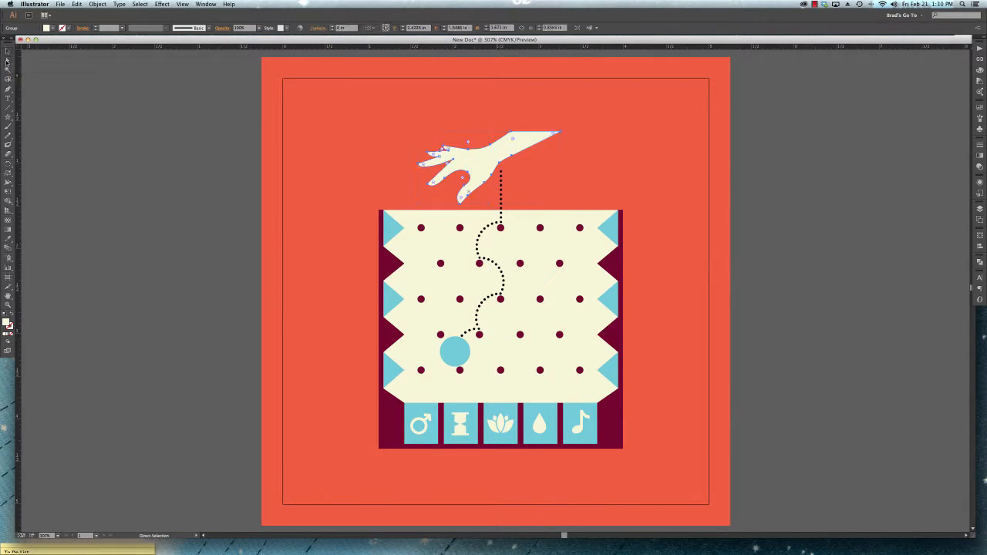
{"action": "key", "text": "super+equal"}
{"action": "key", "text": "super+equal"}
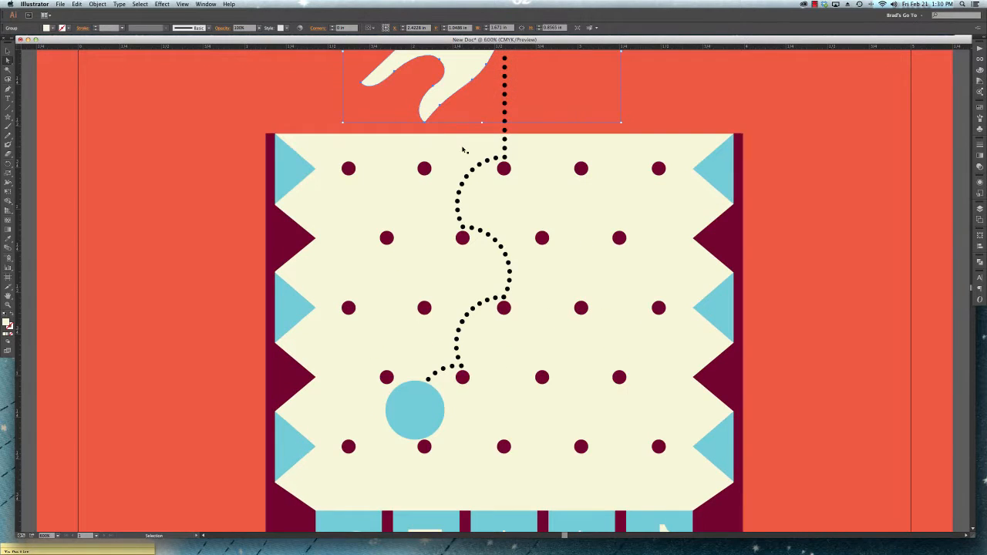
{"action": "left_click_drag", "start_coordinate": [481, 148], "coordinate": [476, 337]}
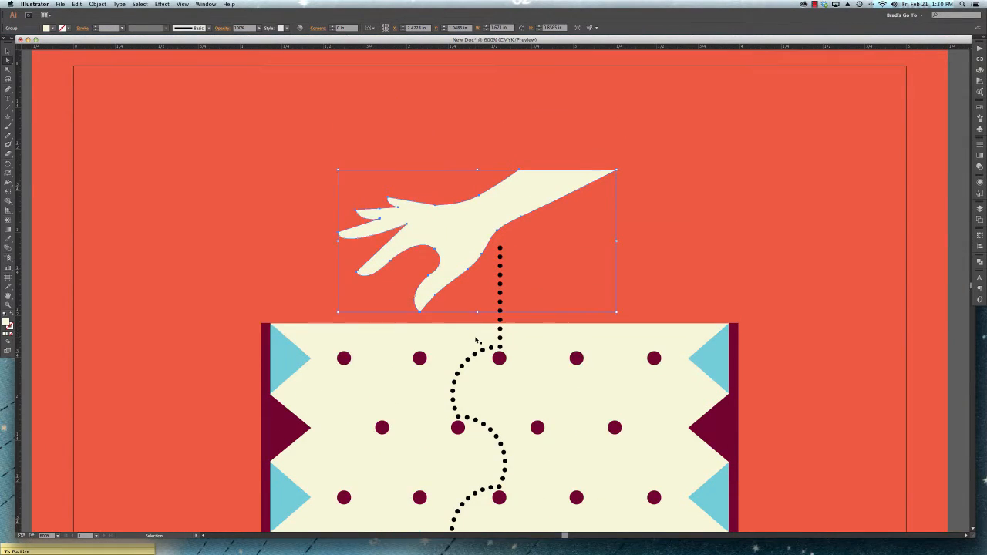
{"action": "key", "text": "super+equal"}
{"action": "left_click_drag", "start_coordinate": [494, 271], "coordinate": [522, 353]}
{"action": "key", "text": "super+equal"}
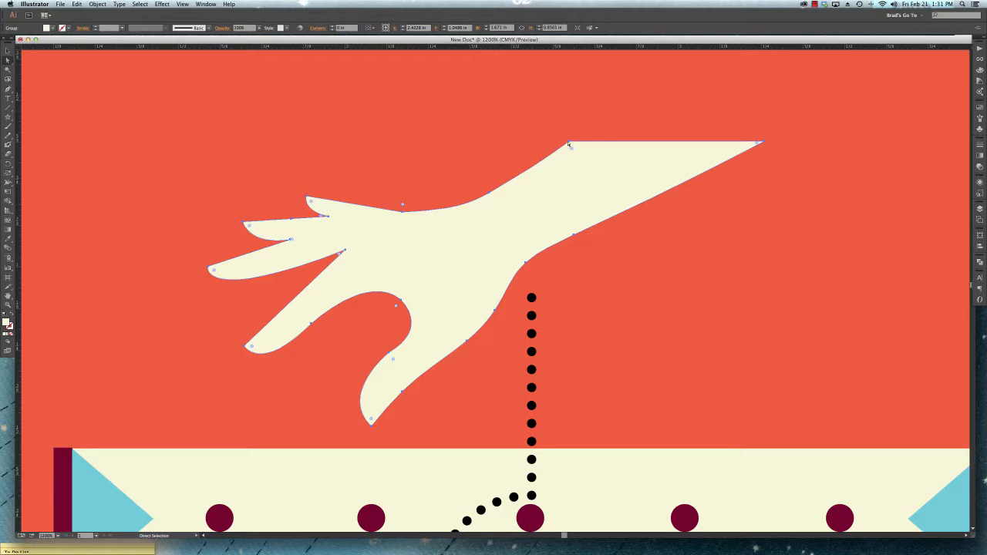
{"action": "left_click", "coordinate": [490, 194]}
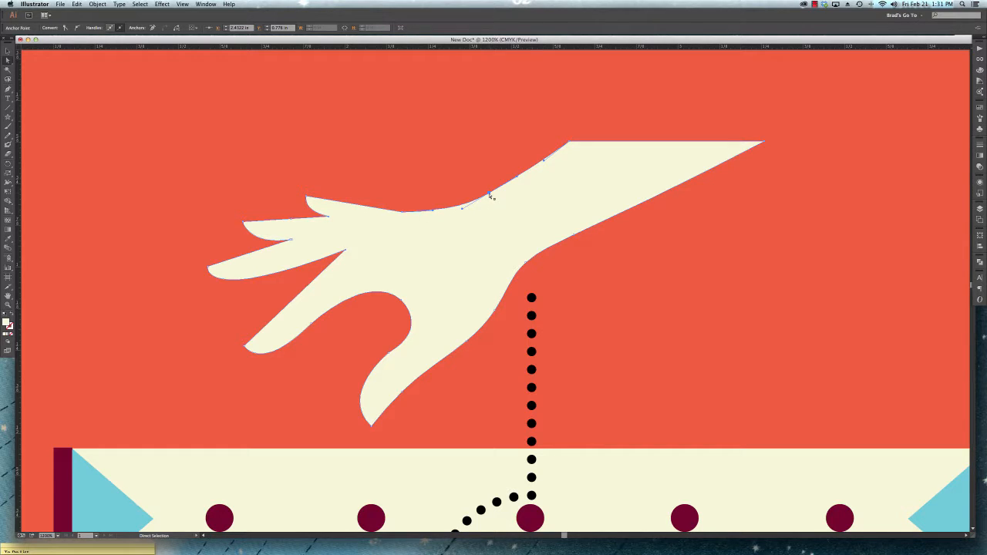
{"action": "left_click_drag", "start_coordinate": [492, 197], "coordinate": [465, 146]}
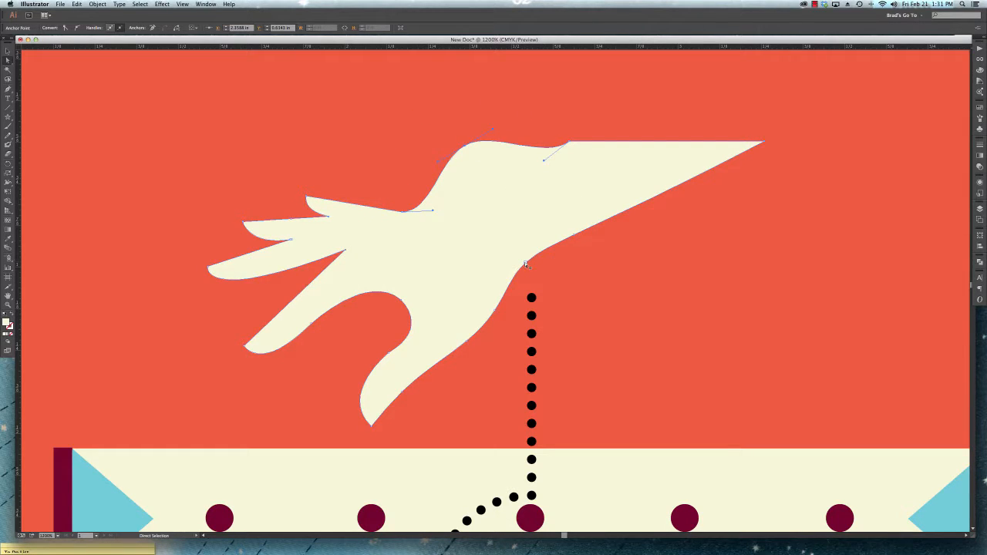
{"action": "left_click_drag", "start_coordinate": [526, 264], "coordinate": [565, 290]}
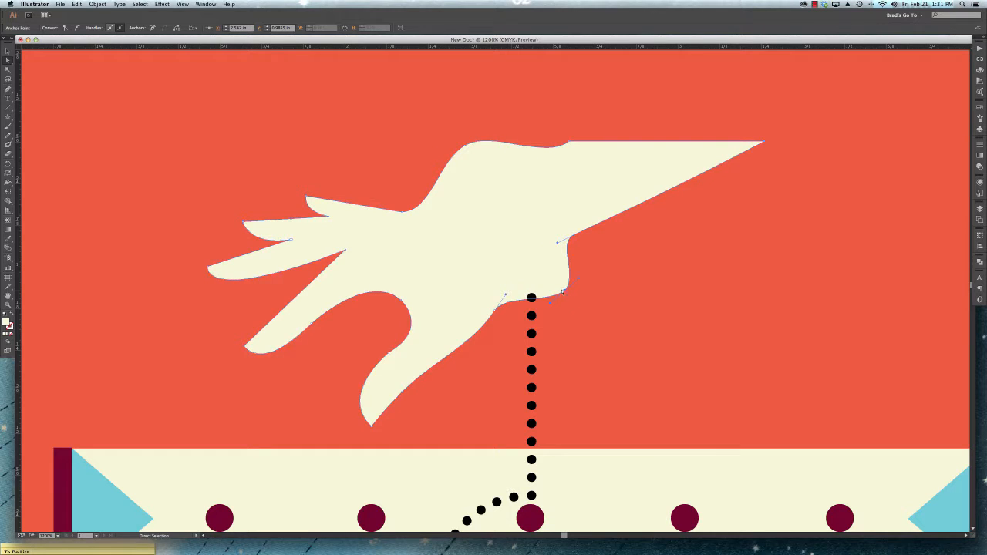
{"action": "key", "text": "super+z"}
{"action": "key", "text": "a"}
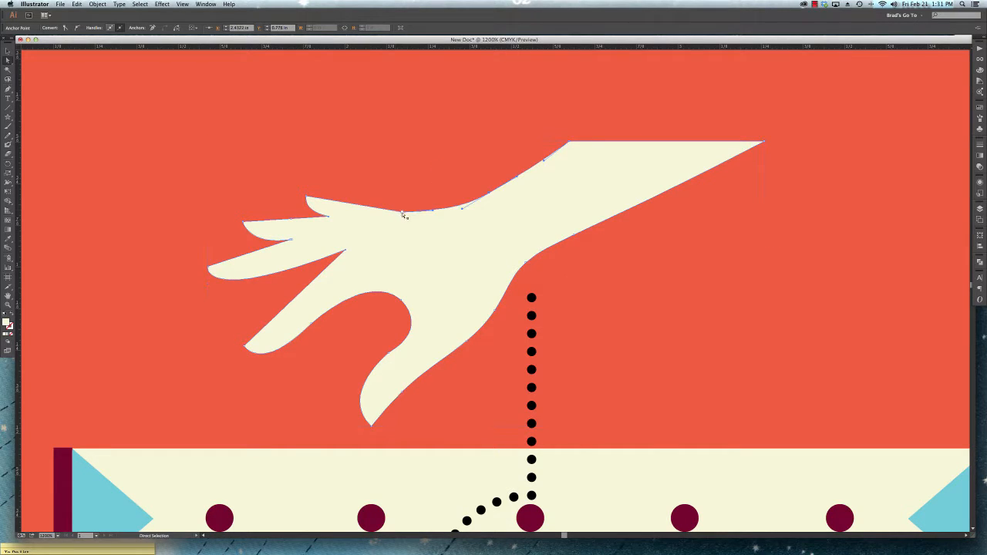
- Move the whole hand up and left with the Selection tool, and undo the move
{"action": "key", "text": "v"}
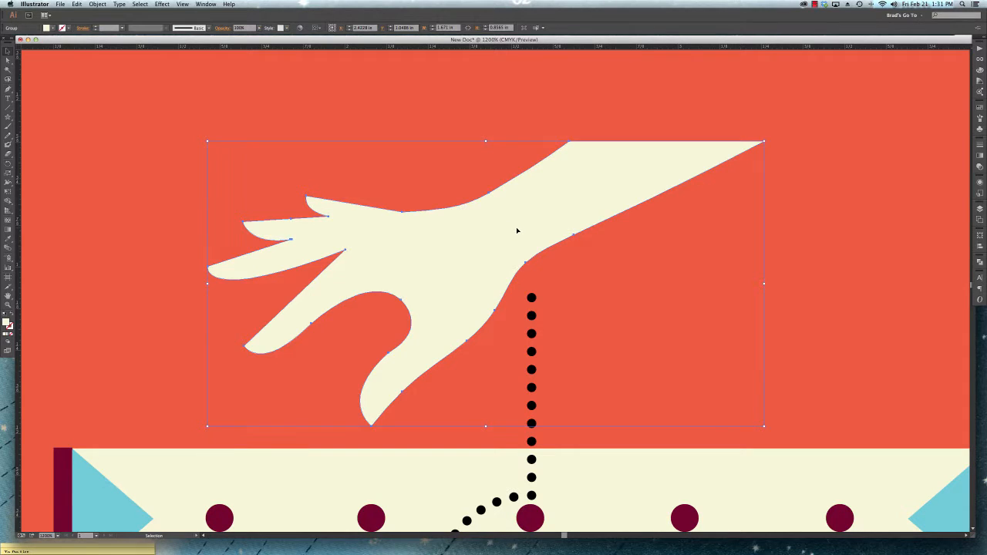
{"action": "left_click_drag", "start_coordinate": [516, 232], "coordinate": [311, 182]}
{"action": "key", "text": "super+z"}
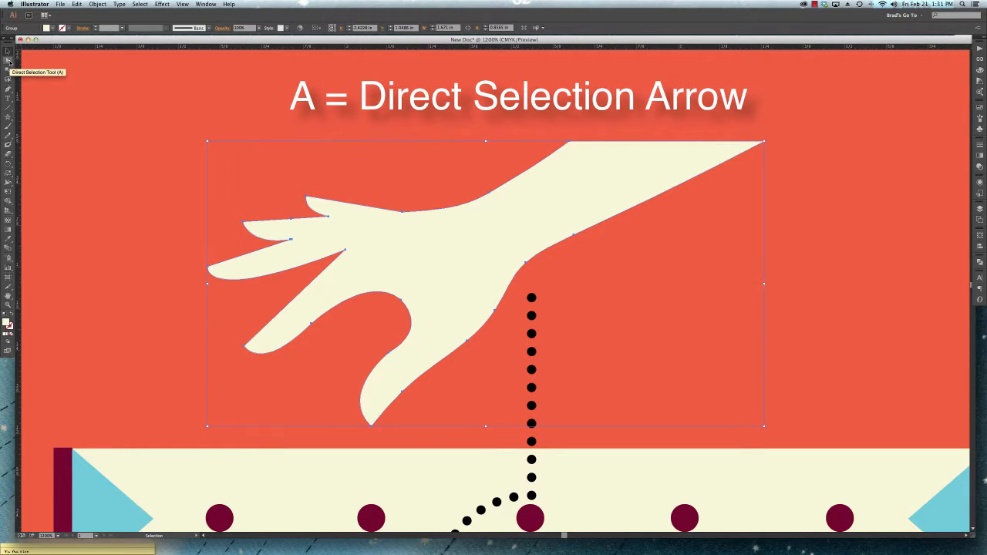
- Pull only the wrist's upper anchor point far to the right with the Direct Selection tool, and undo it
{"action": "left_click", "coordinate": [9, 60]}
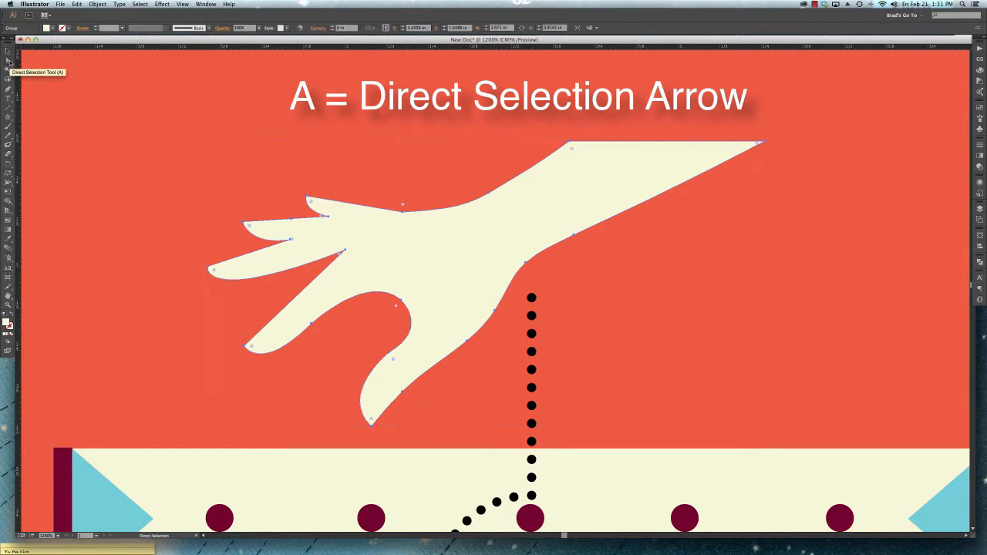
{"action": "left_click", "coordinate": [491, 196]}
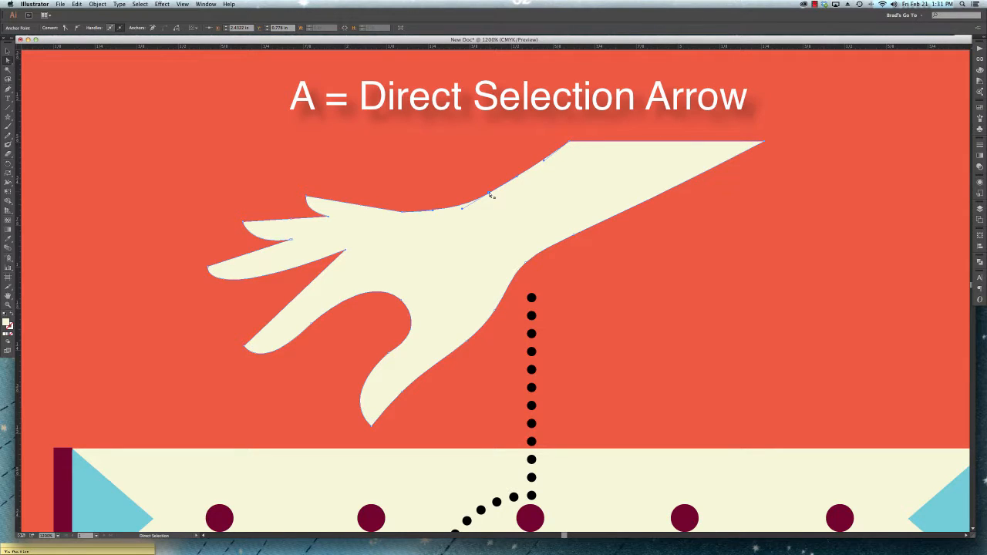
{"action": "left_click_drag", "start_coordinate": [490, 195], "coordinate": [798, 249]}
{"action": "key", "text": "super+z"}
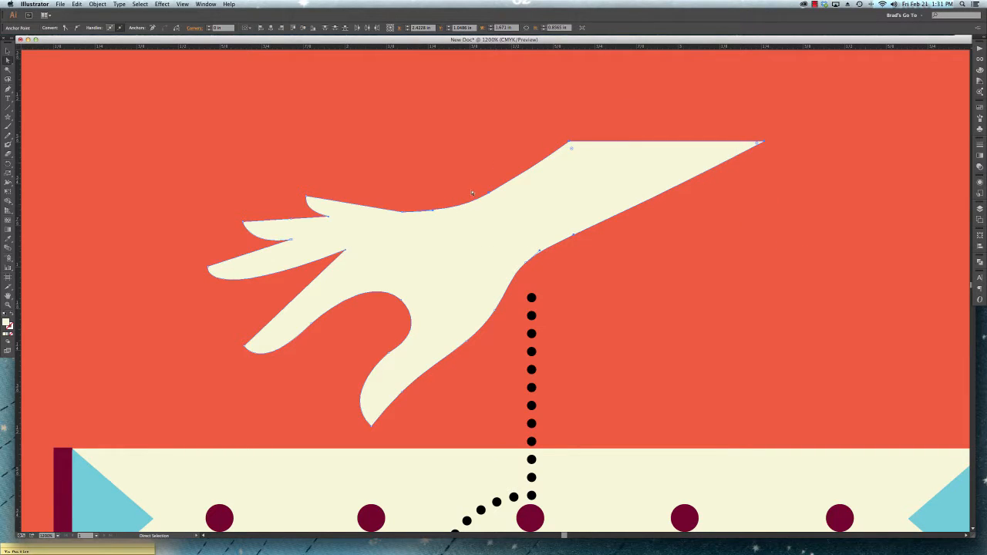
- Try moving the forearm's pointed tip and then its two upper corner anchors together, undoing each move
{"action": "left_click_drag", "start_coordinate": [764, 143], "coordinate": [730, 145]}
{"action": "key", "text": "super+z"}
{"action": "left_click_drag", "start_coordinate": [554, 125], "coordinate": [780, 152]}
{"action": "left_click_drag", "start_coordinate": [571, 144], "coordinate": [609, 116]}
{"action": "key", "text": "super+z"}
- Select several anchor points along the hand's upper edge, move them upward together, and undo the move
{"action": "left_click", "coordinate": [569, 145]}
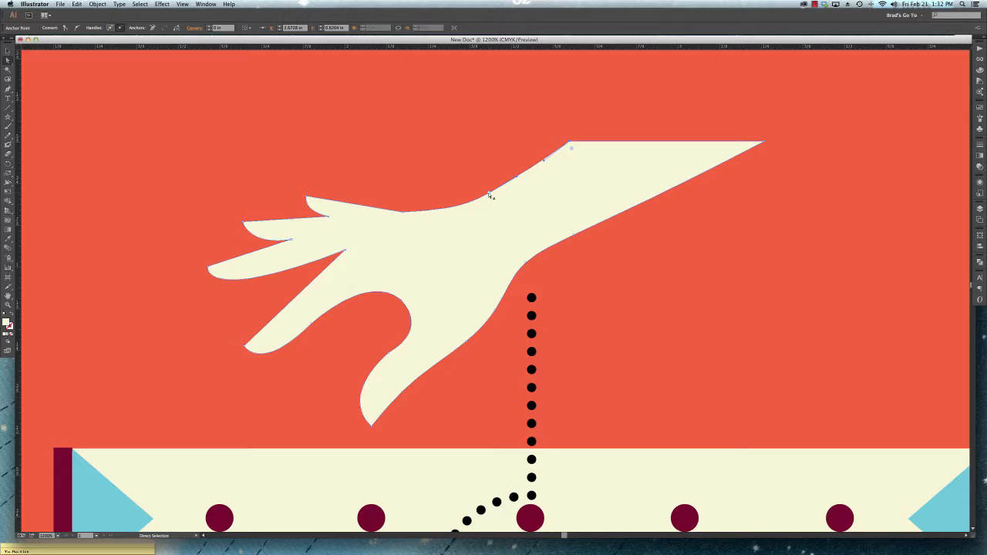
{"action": "left_click", "coordinate": [448, 208], "text": "shift"}
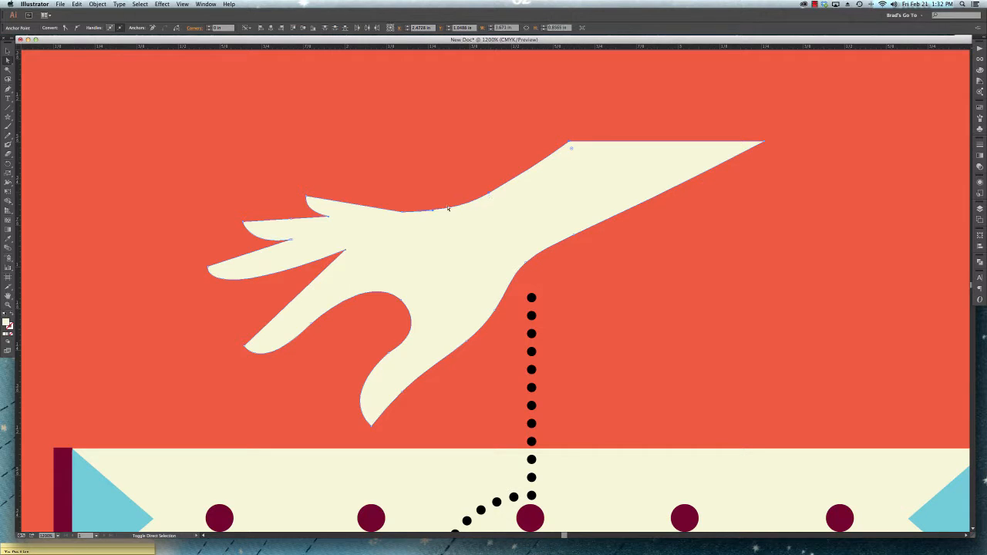
{"action": "left_click", "coordinate": [402, 212]}
{"action": "scroll", "coordinate": [525, 191], "scroll_direction": "down", "scroll_amount": 1}
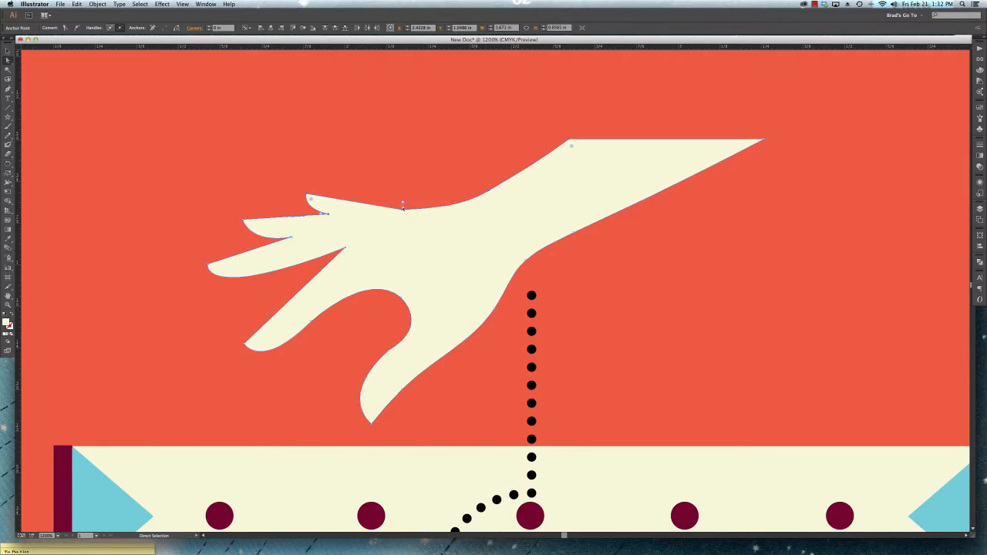
{"action": "key", "text": "ctrl+z"}
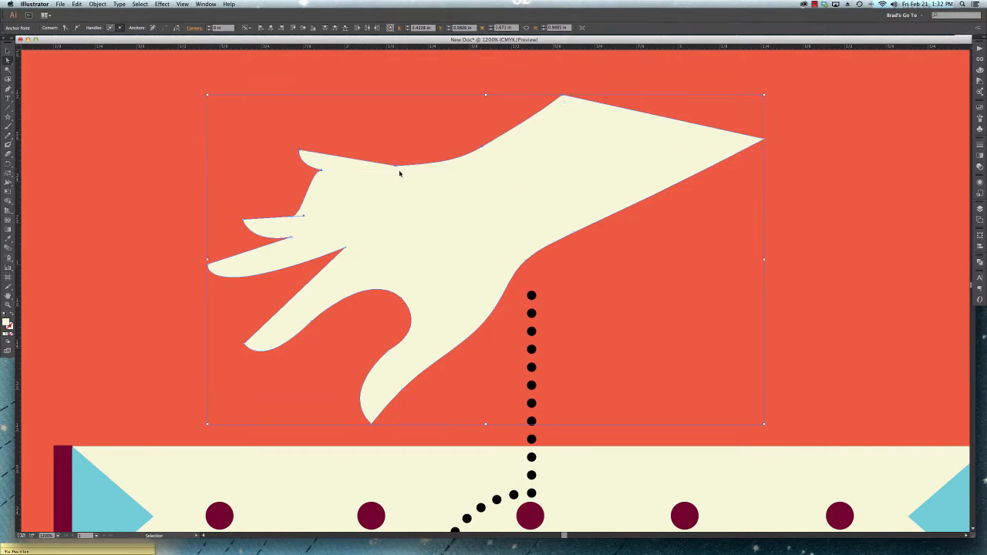
{"action": "key", "text": "ctrl+shift+z"}
- Clear the hand's selection, move the top row's fourth maroon dot upward with the Selection tool, and undo the move
{"action": "key", "text": "ctrl+minus"}
{"action": "key", "text": "ctrl+minus"}
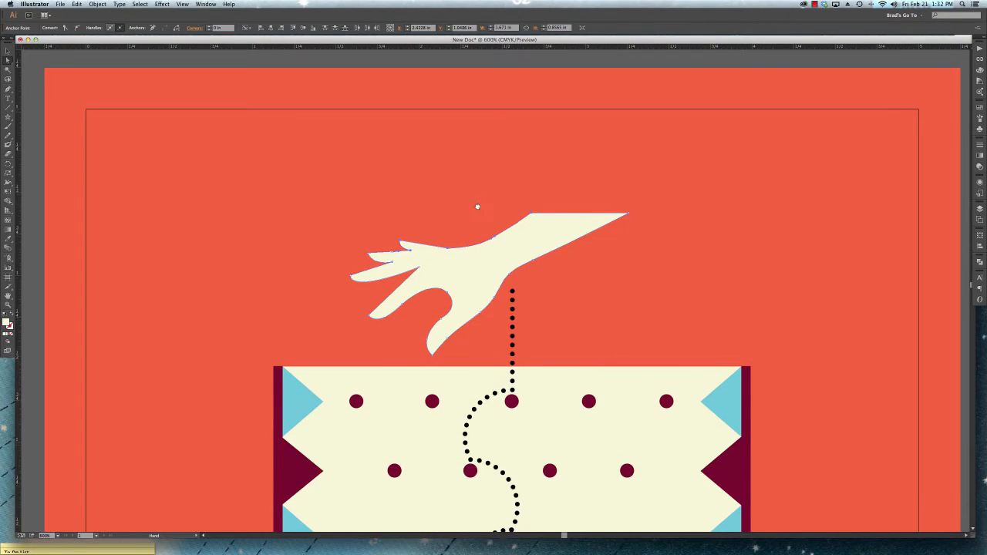
{"action": "left_click_drag", "start_coordinate": [476, 205], "coordinate": [442, 152]}
{"action": "key", "text": "v"}
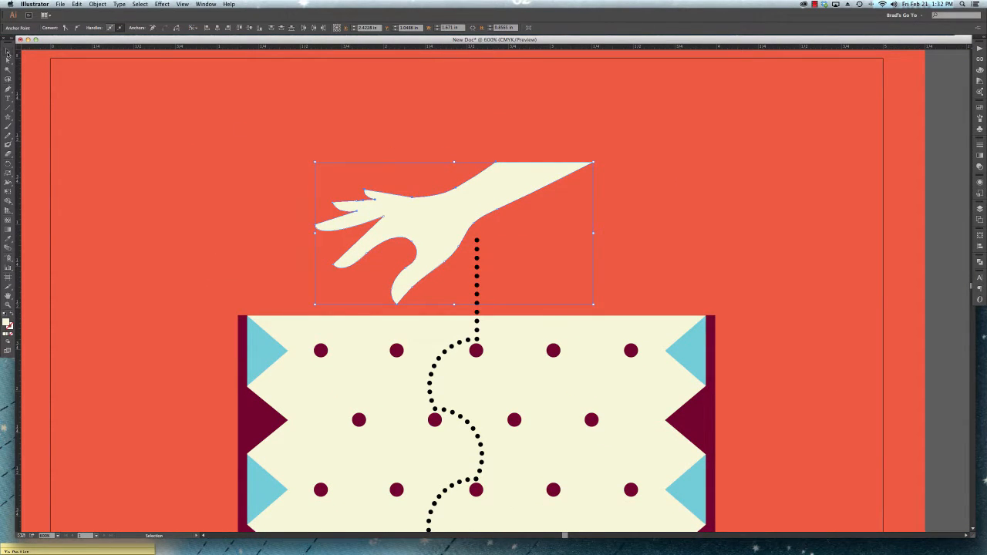
{"action": "left_click", "coordinate": [577, 238]}
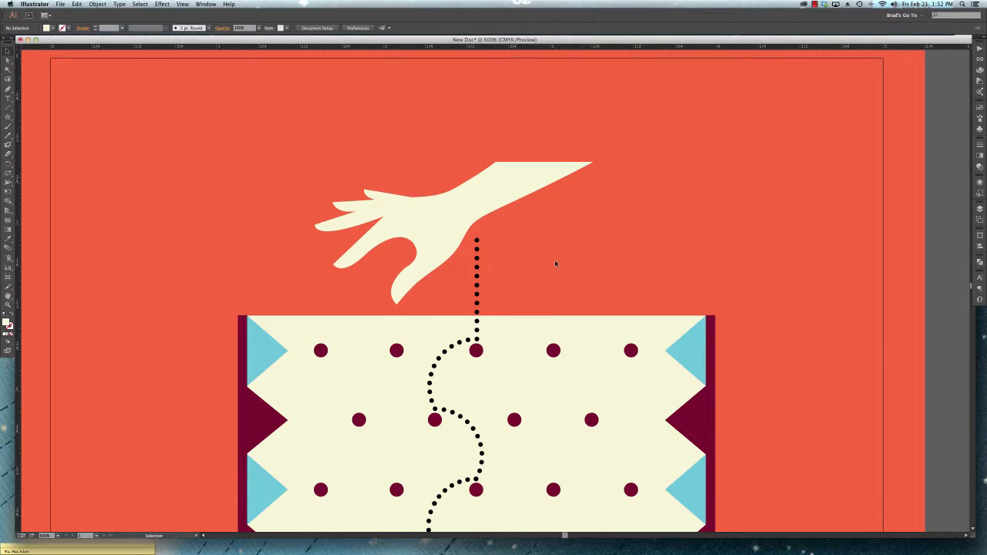
{"action": "left_click_drag", "start_coordinate": [554, 354], "coordinate": [550, 314]}
{"action": "key", "text": "super+z"}
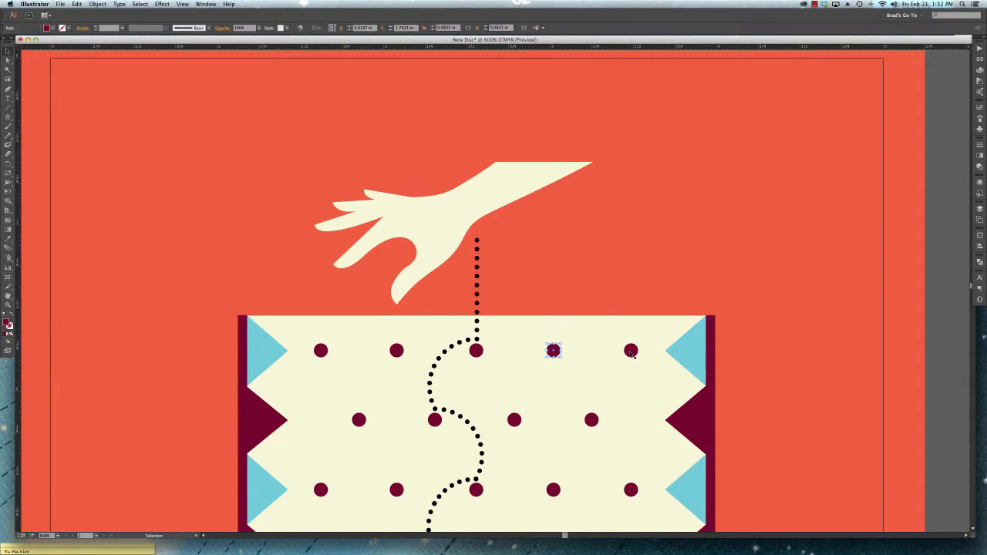
- Add the top row's last dot and the second row's last two dots to the selection, and undo a trial move
{"action": "key", "text": "super+plus"}
{"action": "left_click_drag", "start_coordinate": [634, 360], "coordinate": [461, 96]}
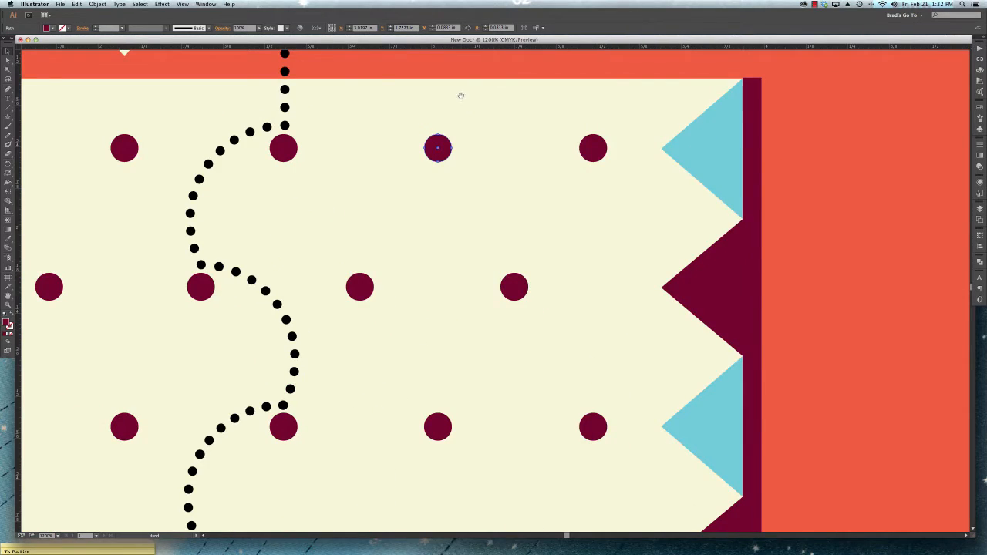
{"action": "left_click", "coordinate": [598, 151], "text": "shift"}
{"action": "left_click", "coordinate": [524, 282], "text": "shift"}
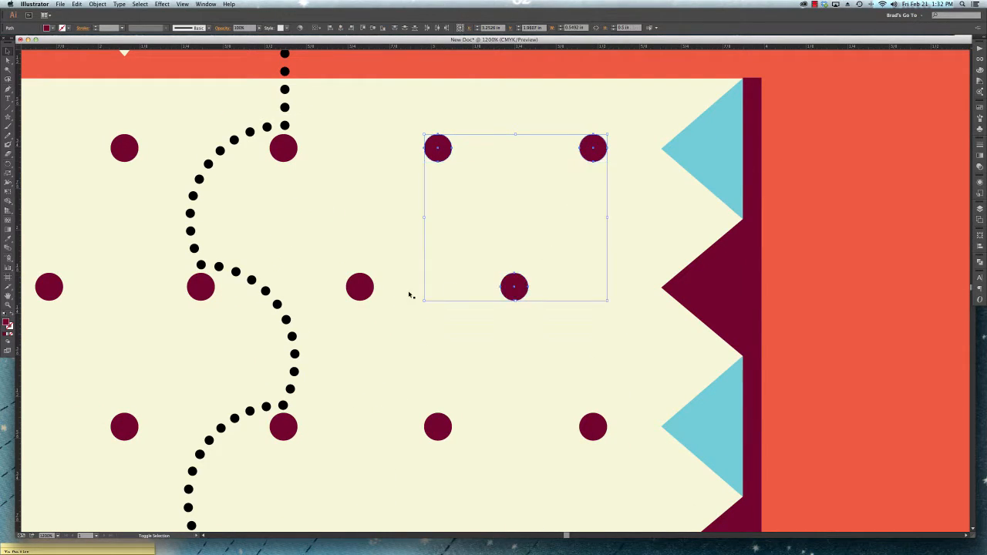
{"action": "left_click", "coordinate": [371, 284], "text": "shift"}
{"action": "left_click_drag", "start_coordinate": [438, 166], "coordinate": [403, 162]}
{"action": "key", "text": "ctrl+z"}
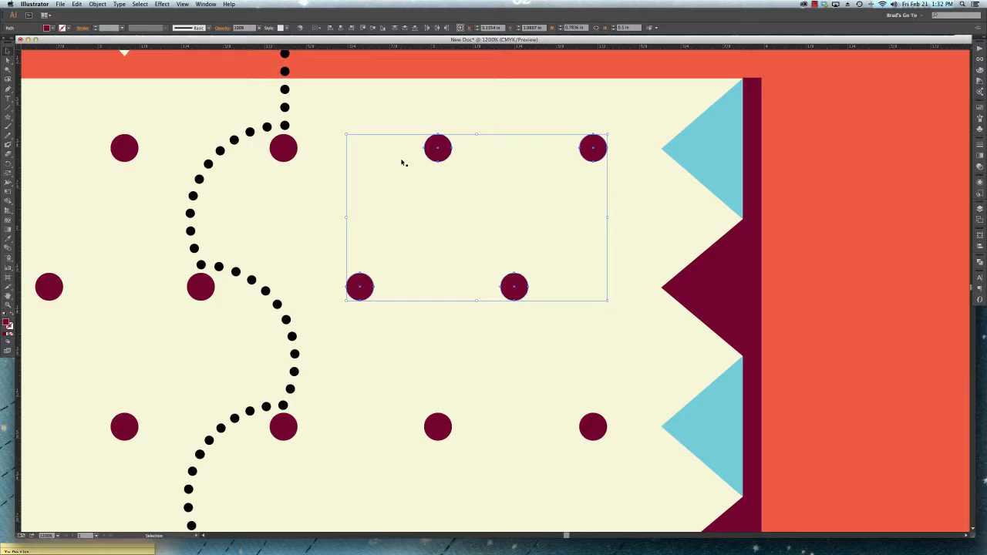
- Group the four selected maroon dots and move the group down and to the right
{"action": "right_click", "coordinate": [442, 154]}
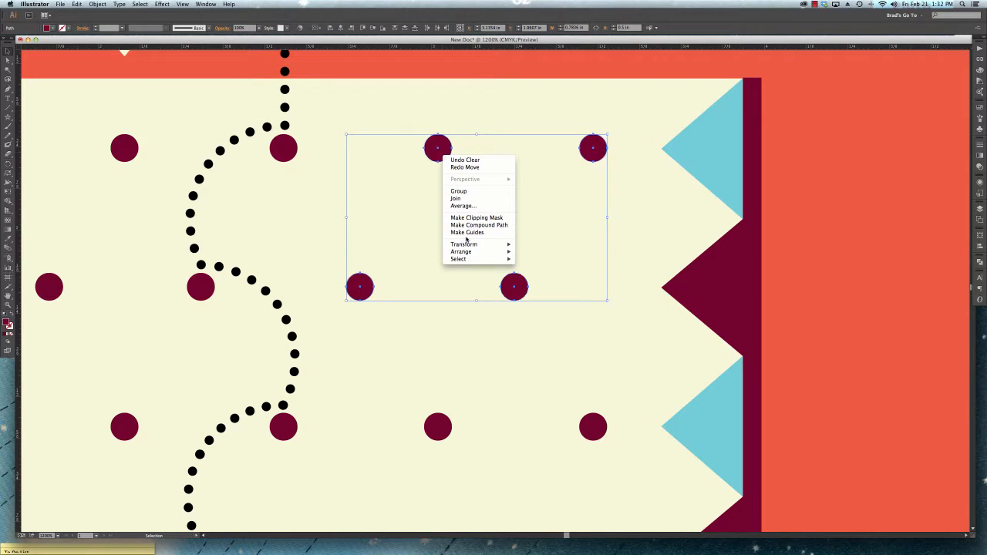
{"action": "left_click", "coordinate": [461, 192]}
{"action": "left_click_drag", "start_coordinate": [450, 152], "coordinate": [567, 206]}
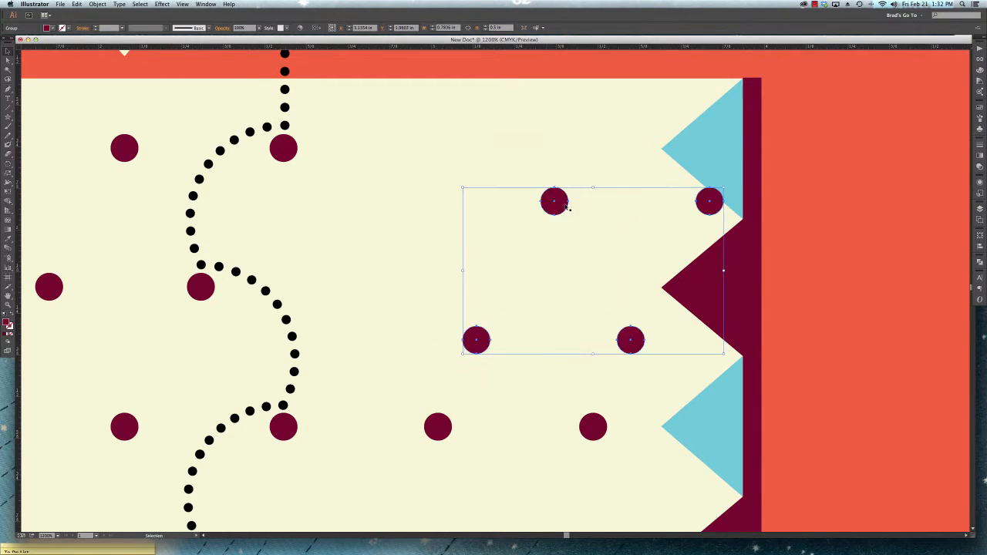
- Pick up the dot group by its upper-right dot, move it back up and left, and undo the group's moves
{"action": "left_click", "coordinate": [831, 230]}
{"action": "left_click", "coordinate": [719, 205]}
{"action": "left_click_drag", "start_coordinate": [716, 205], "coordinate": [576, 166]}
{"action": "key", "text": "ctrl+z"}
{"action": "key", "text": "super+z"}
- Select the whole dot group through its upper-right dot, and clear the selection
{"action": "left_click", "coordinate": [812, 200]}
{"action": "left_click", "coordinate": [593, 155]}
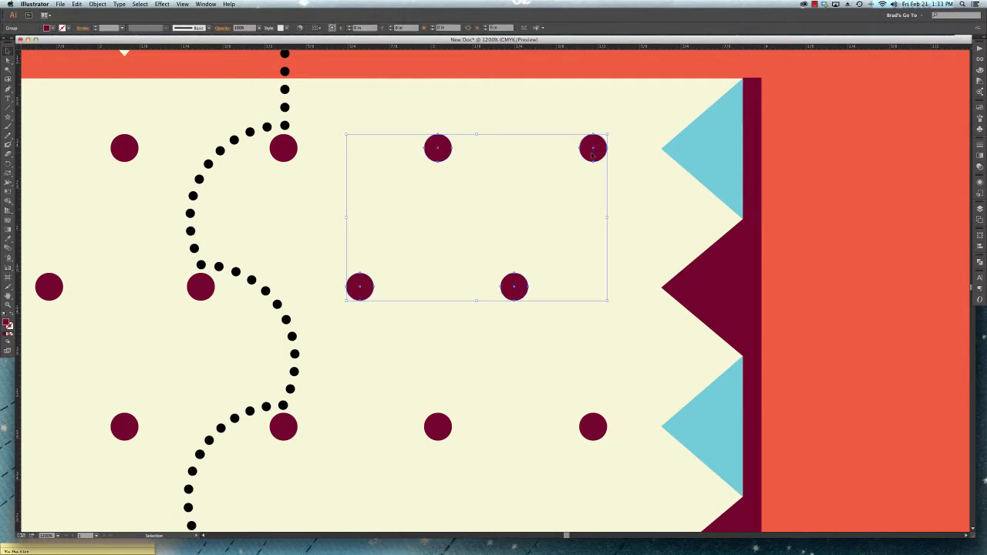
{"action": "left_click", "coordinate": [825, 200]}
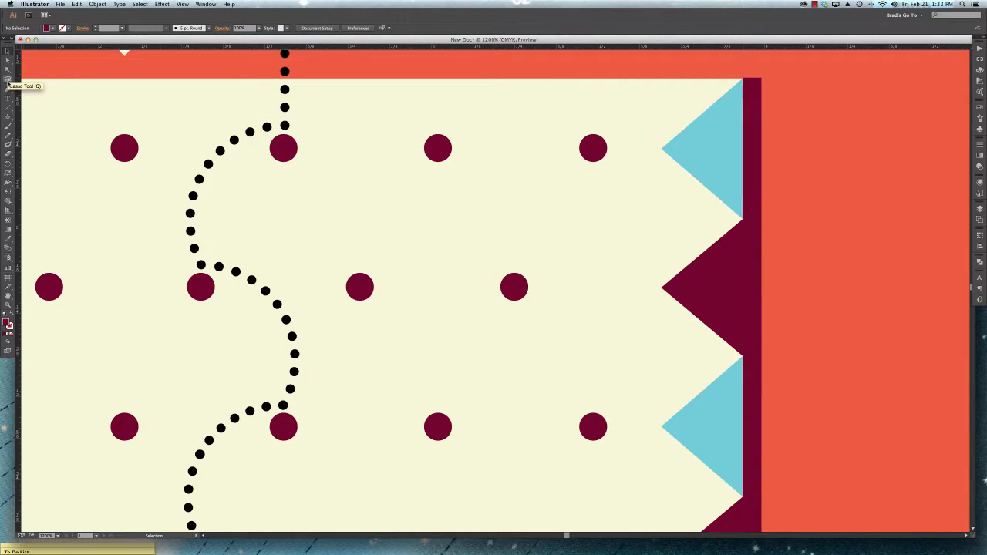
- Lasso the six maroon dots beside the dotted trail in the upper three rows, and switch to the Selection tool
{"action": "left_click", "coordinate": [8, 80]}
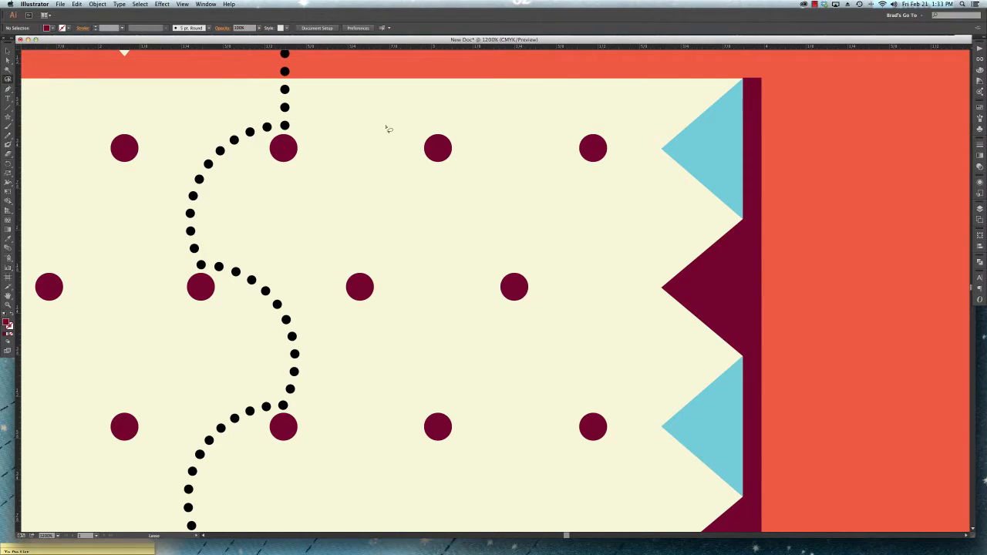
{"action": "mouse_move", "coordinate": [388, 120]}
{"action": "left_mouse_down"}
{"action": "mouse_move", "coordinate": [479, 103]}
{"action": "mouse_move", "coordinate": [600, 112]}
{"action": "mouse_move", "coordinate": [633, 151]}
{"action": "mouse_move", "coordinate": [592, 208]}
{"action": "mouse_move", "coordinate": [579, 310]}
{"action": "mouse_move", "coordinate": [626, 437]}
{"action": "mouse_move", "coordinate": [595, 455]}
{"action": "mouse_move", "coordinate": [453, 466]}
{"action": "mouse_move", "coordinate": [391, 441]}
{"action": "mouse_move", "coordinate": [397, 333]}
{"action": "mouse_move", "coordinate": [333, 302]}
{"action": "mouse_move", "coordinate": [334, 233]}
{"action": "mouse_move", "coordinate": [393, 164]}
{"action": "mouse_move", "coordinate": [389, 122]}
{"action": "left_mouse_up"}
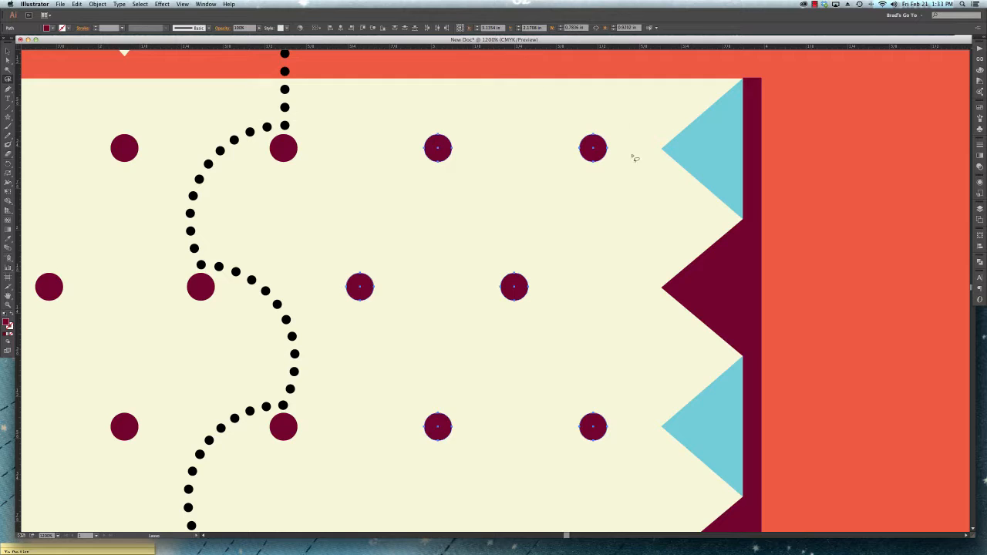
{"action": "key", "text": "v"}
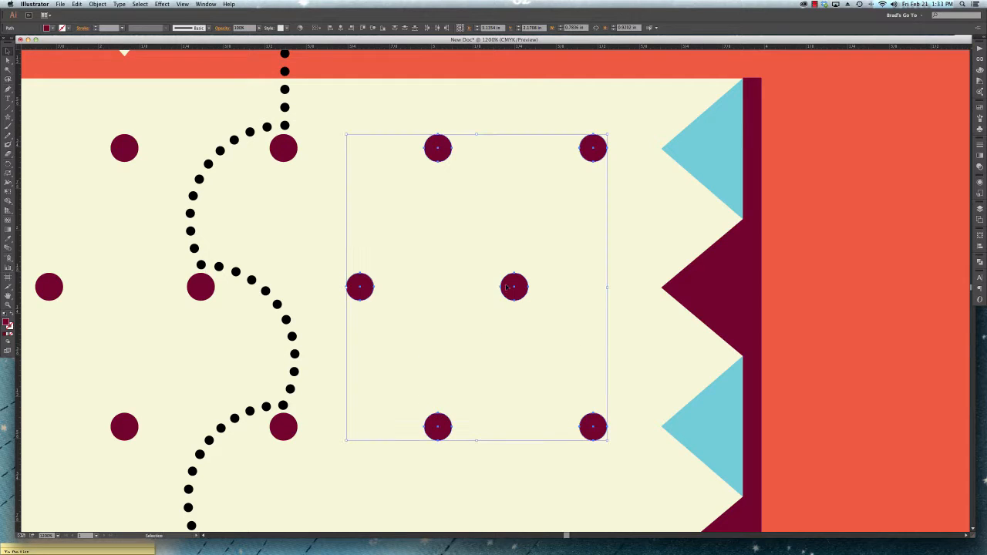
- Clear the lasso selection, move the second row's last maroon dot up and left, and undo the move
{"action": "left_click", "coordinate": [505, 318]}
{"action": "left_click_drag", "start_coordinate": [512, 291], "coordinate": [478, 282]}
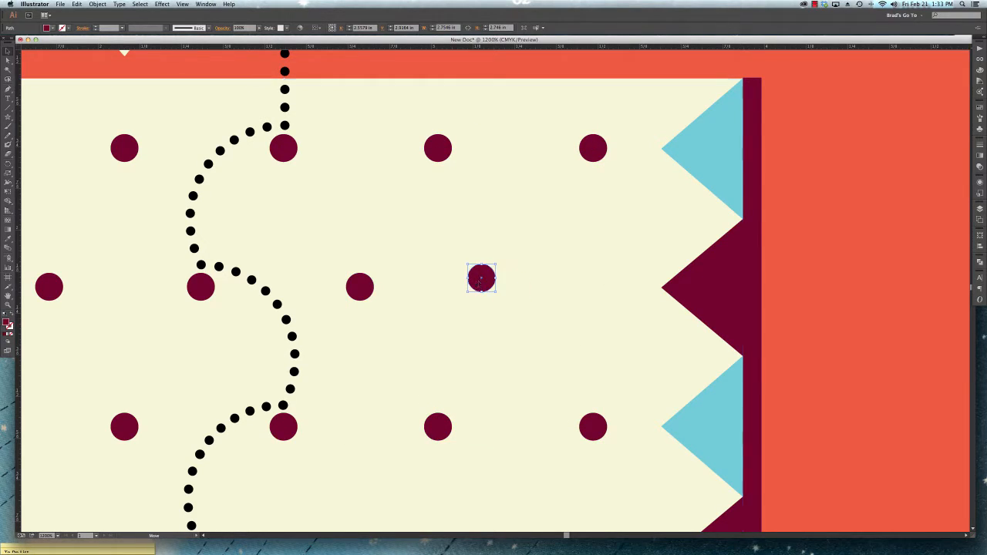
{"action": "key", "text": "super+z"}
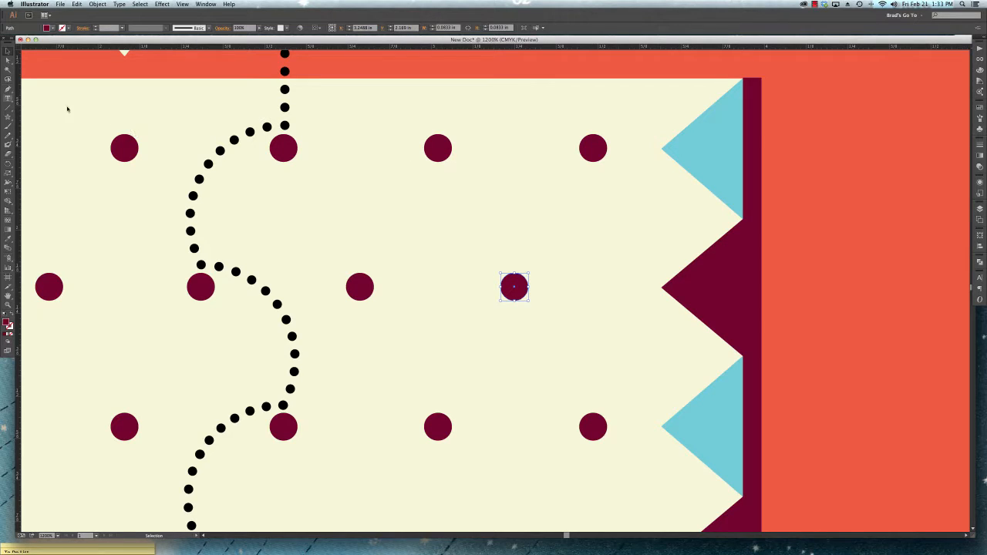
- Lasso the six maroon dots beside the dotted trail in the upper three rows, group them, and clear the selection
{"action": "left_click", "coordinate": [7, 80]}
{"action": "mouse_move", "coordinate": [397, 128]}
{"action": "left_mouse_down"}
{"action": "mouse_move", "coordinate": [338, 286]}
{"action": "mouse_move", "coordinate": [412, 457]}
{"action": "mouse_move", "coordinate": [604, 485]}
{"action": "mouse_move", "coordinate": [624, 395]}
{"action": "mouse_move", "coordinate": [592, 232]}
{"action": "mouse_move", "coordinate": [621, 168]}
{"action": "mouse_move", "coordinate": [615, 113]}
{"action": "mouse_move", "coordinate": [467, 133]}
{"action": "mouse_move", "coordinate": [399, 128]}
{"action": "left_mouse_up"}
{"action": "right_click", "coordinate": [437, 145]}
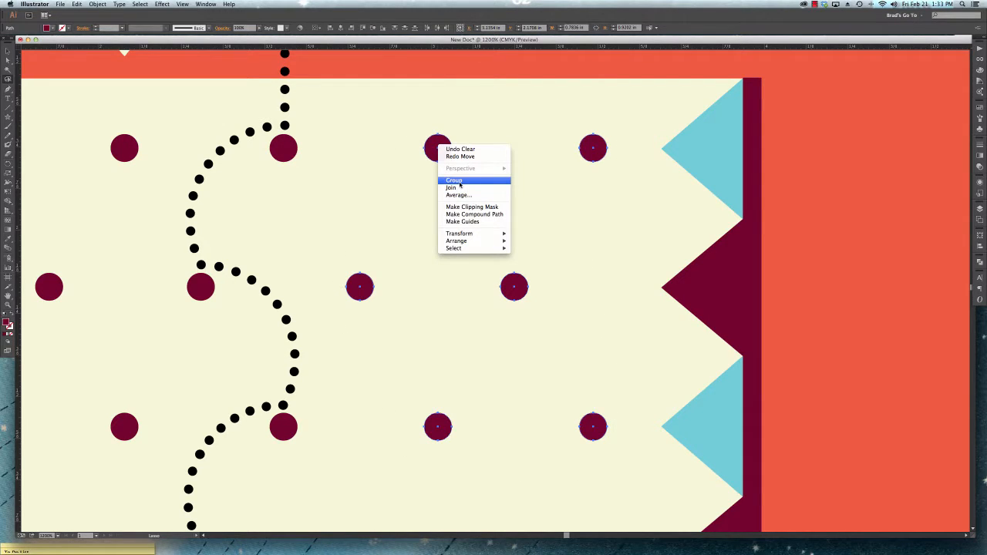
{"action": "left_click", "coordinate": [435, 148]}
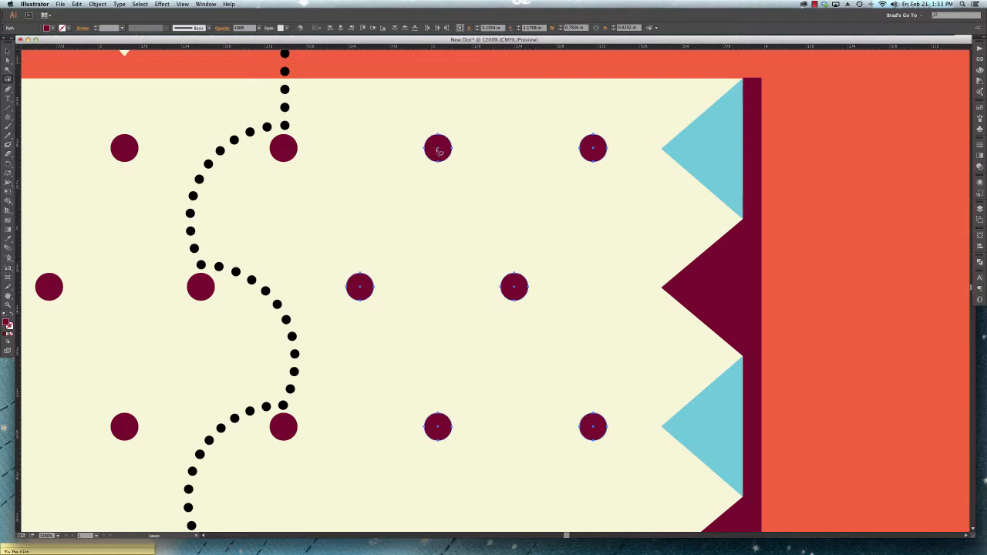
{"action": "key", "text": "super+g"}
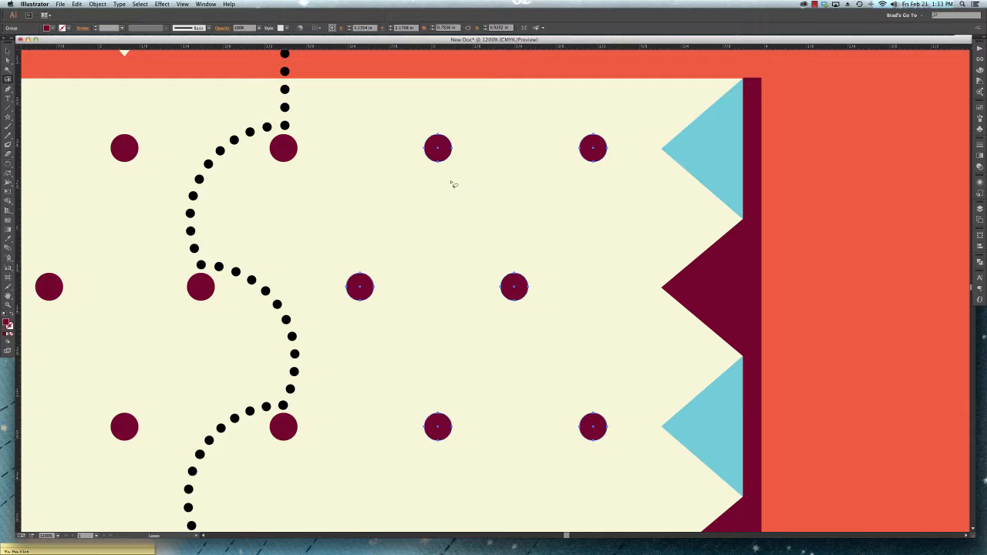
{"action": "left_click", "coordinate": [571, 260]}
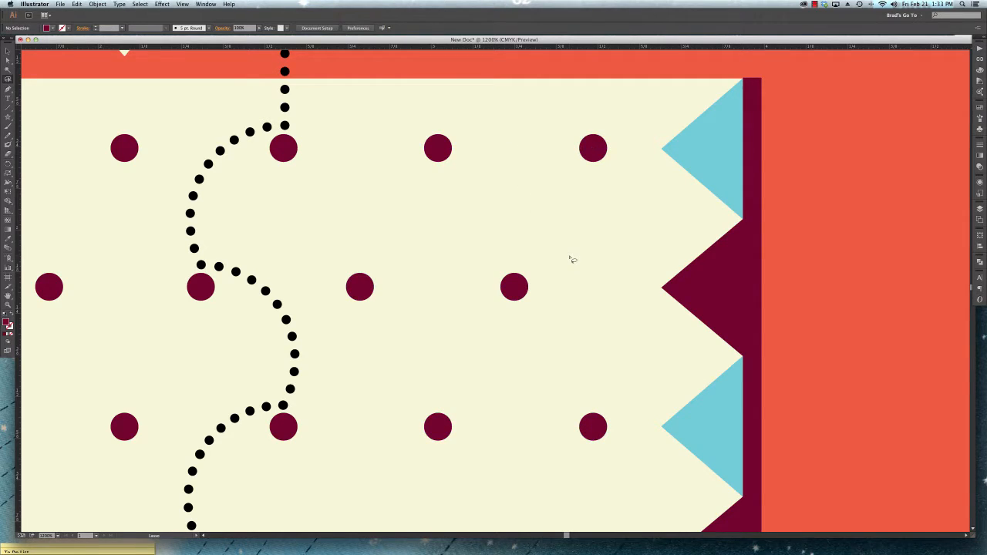
- With the Selection tool, move the new dot group by its upper-left dot, and undo each move
{"action": "key", "text": "v"}
{"action": "left_click_drag", "start_coordinate": [429, 148], "coordinate": [544, 170]}
{"action": "key", "text": "super+z"}
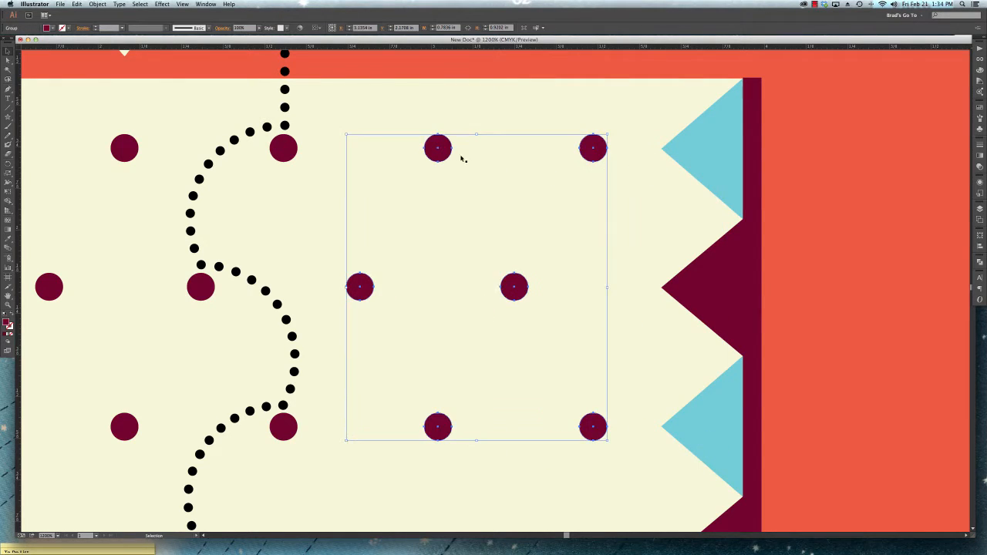
{"action": "left_click_drag", "start_coordinate": [438, 148], "coordinate": [456, 136]}
{"action": "key", "text": "super+z"}
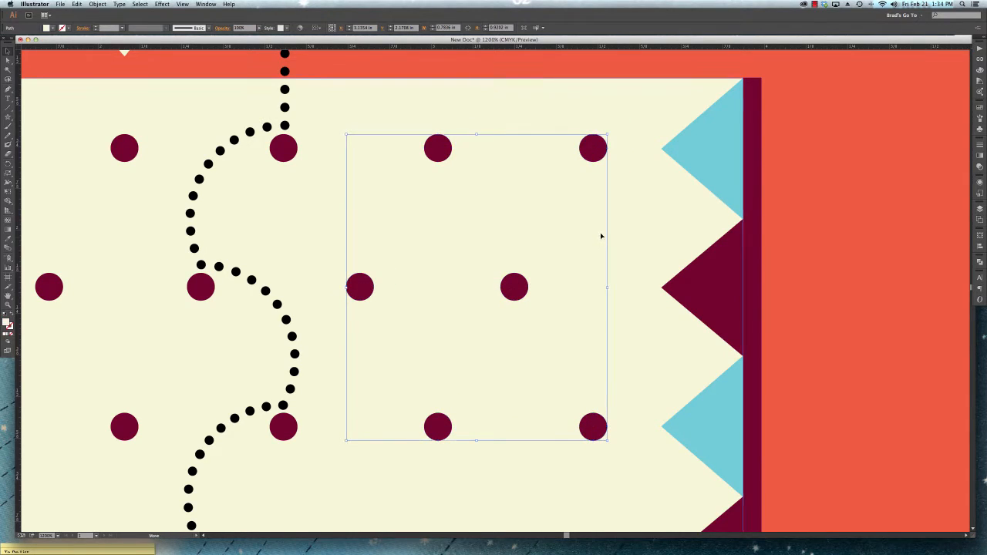
- Isolate the six-dot group, marquee-select across the artwork to pick only its dots, and clear the selection
{"action": "left_click", "coordinate": [594, 156]}
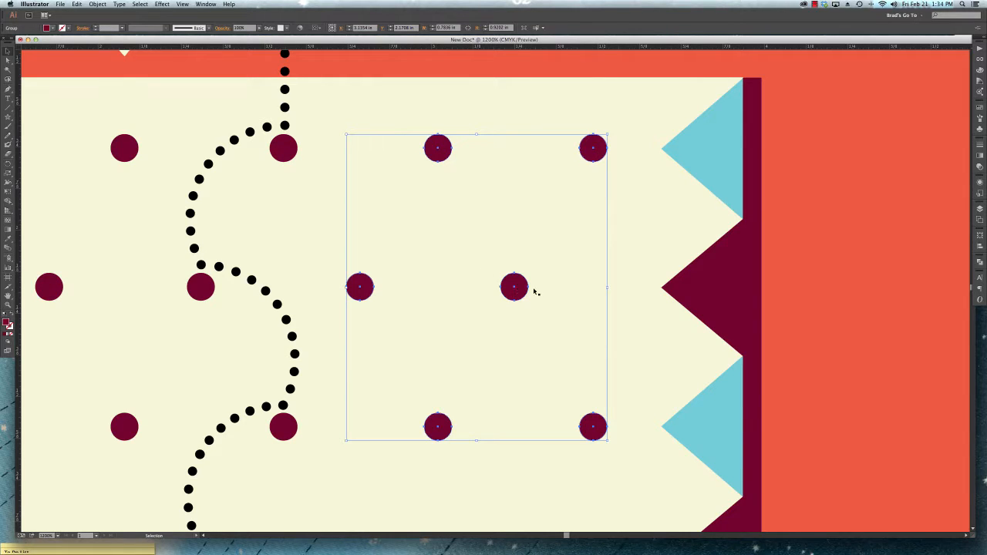
{"action": "double_click", "coordinate": [512, 297]}
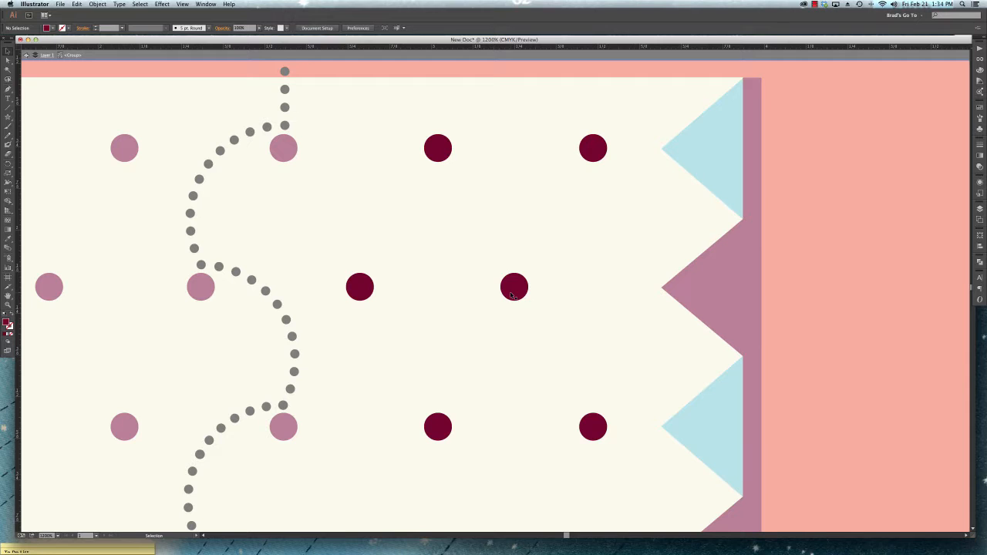
{"action": "key", "text": "super+minus"}
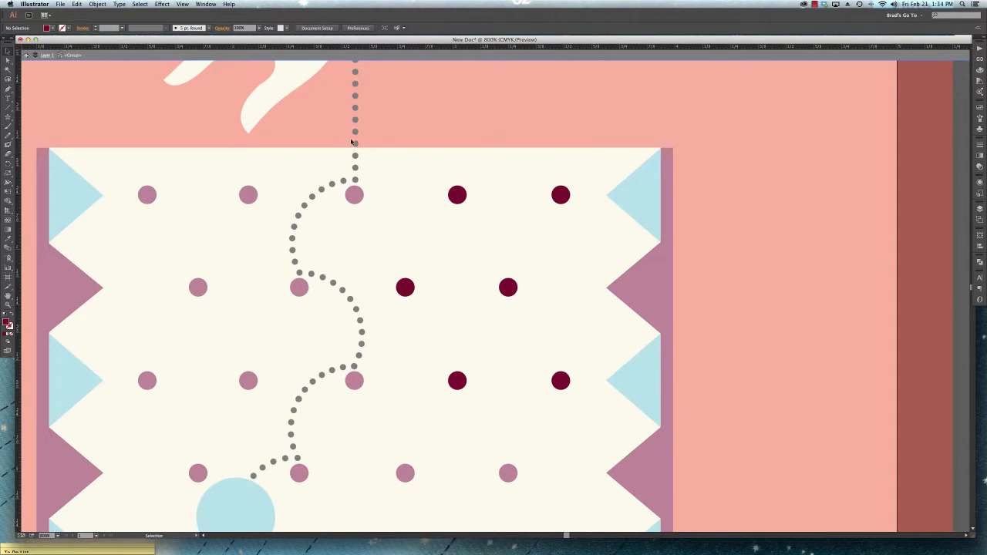
{"action": "left_click_drag", "start_coordinate": [194, 111], "coordinate": [699, 475]}
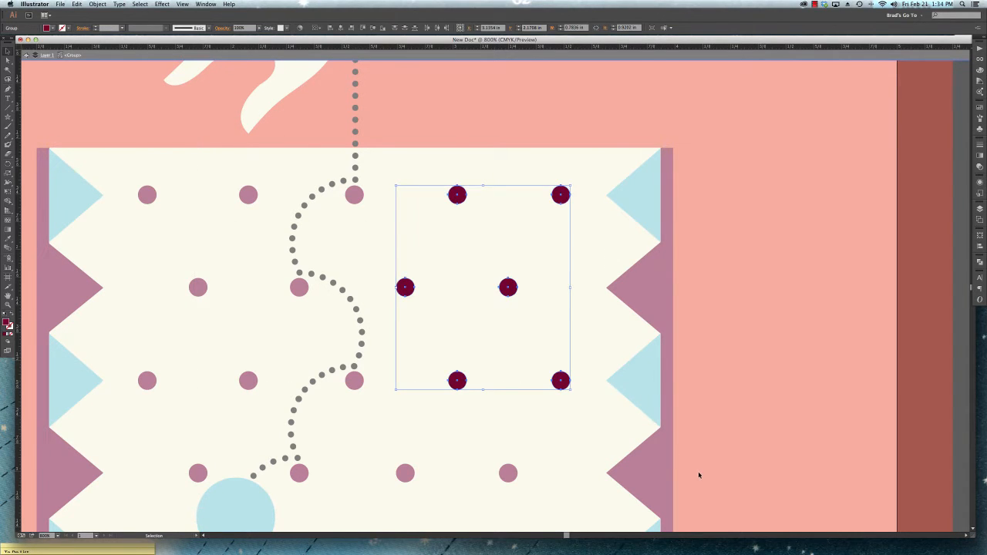
{"action": "left_click", "coordinate": [421, 360]}
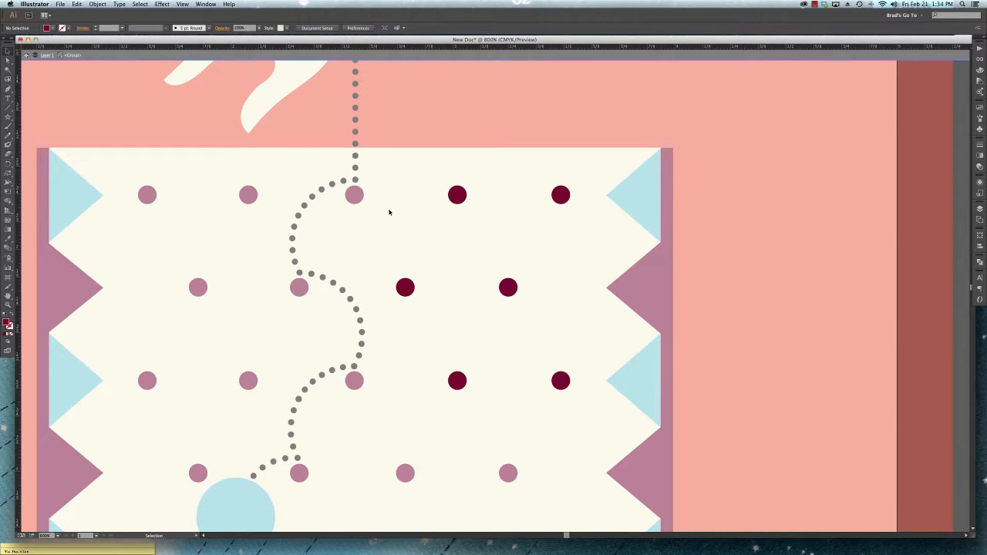
{"action": "left_click_drag", "start_coordinate": [391, 155], "coordinate": [600, 413]}
{"action": "left_click", "coordinate": [605, 412]}
- Fill the second row's last dot inside the isolated group with green, and deselect it
{"action": "left_click", "coordinate": [511, 285]}
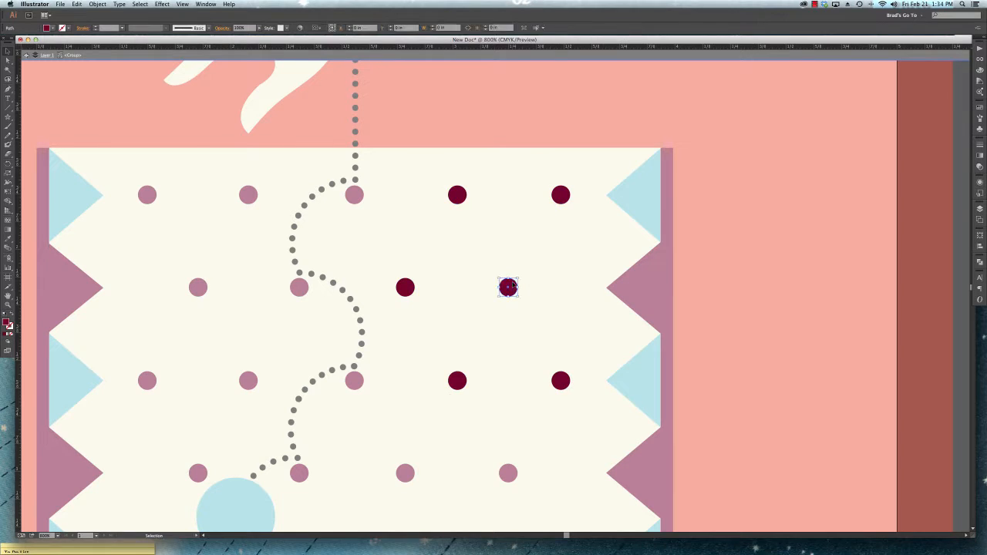
{"action": "left_click", "coordinate": [51, 28]}
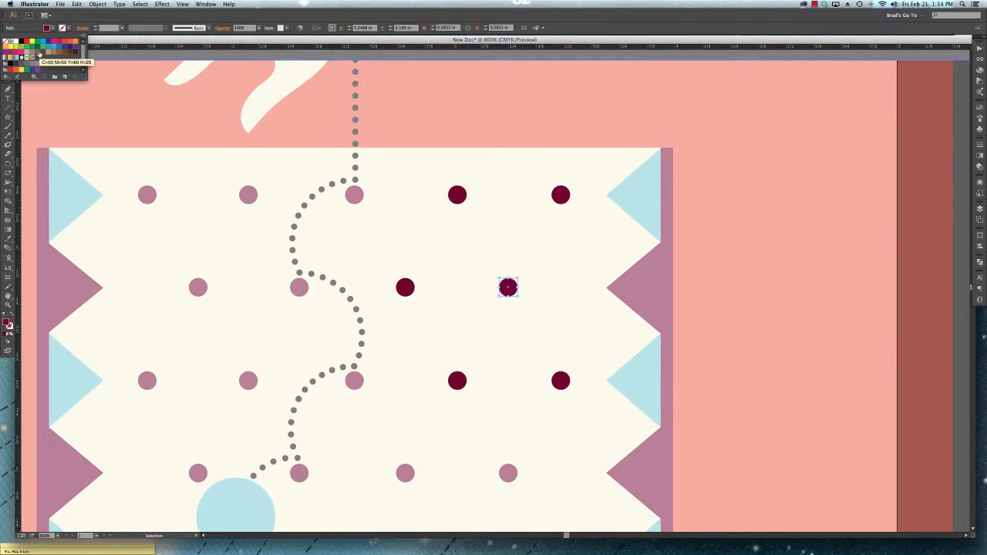
{"action": "left_click", "coordinate": [41, 47]}
{"action": "left_click", "coordinate": [515, 196]}
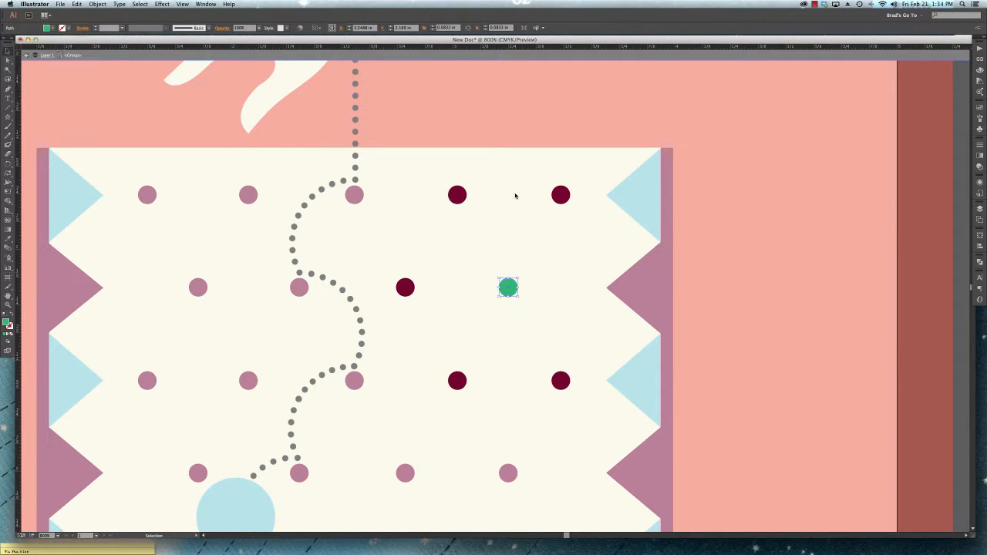
{"action": "left_click", "coordinate": [515, 195]}
- Select individual dots one after another inside the isolated group, and exit isolation mode
{"action": "key", "text": "super+equal"}
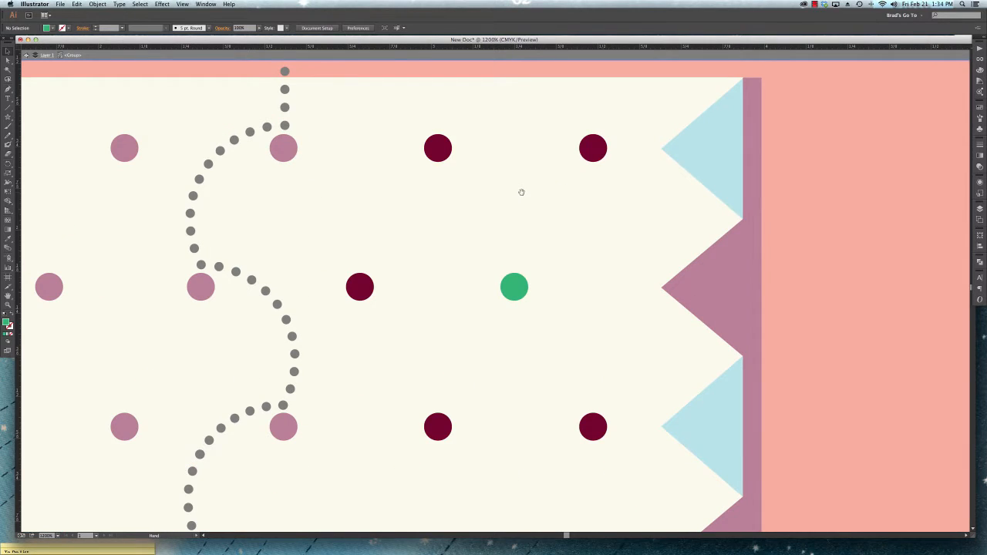
{"action": "left_click_drag", "start_coordinate": [522, 192], "coordinate": [513, 171]}
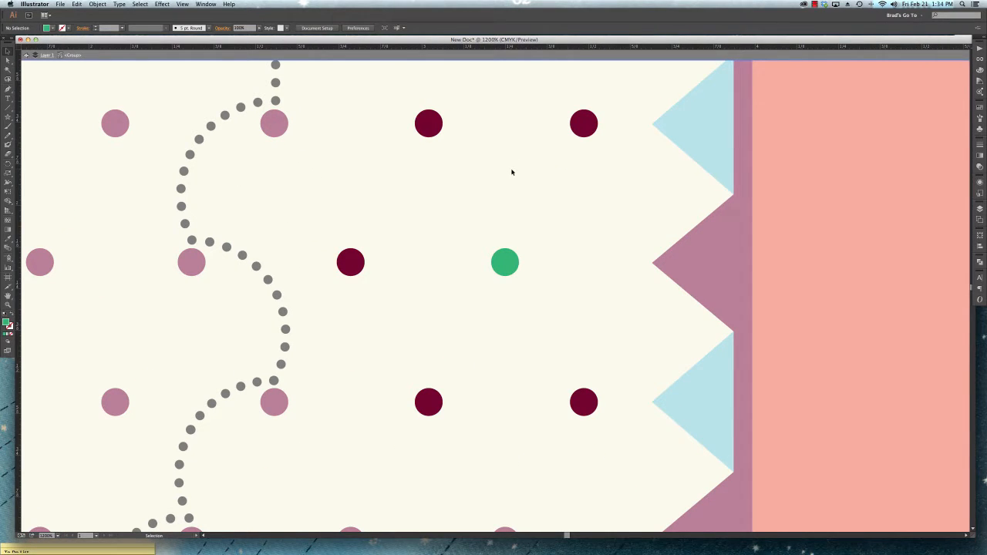
{"action": "key", "text": "super+minus"}
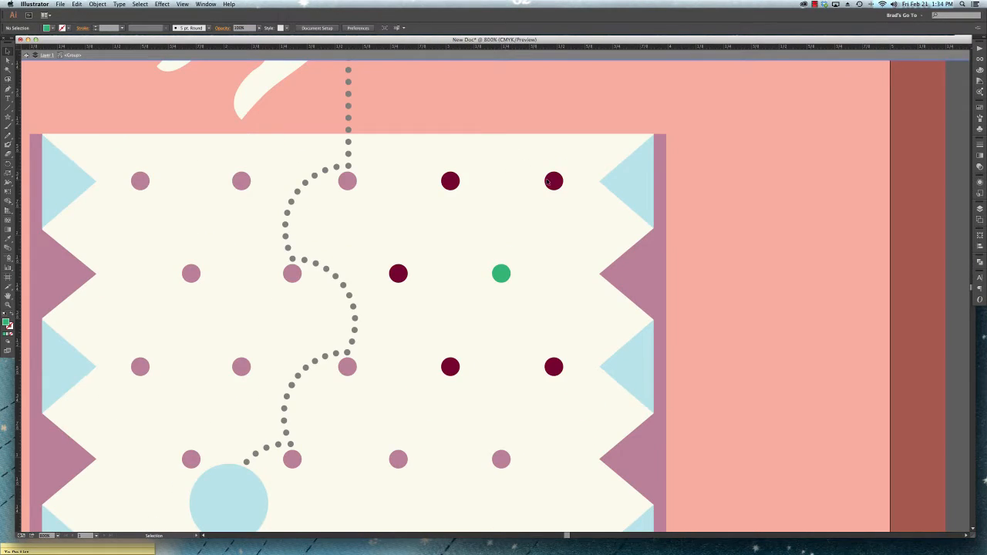
{"action": "left_click", "coordinate": [554, 182]}
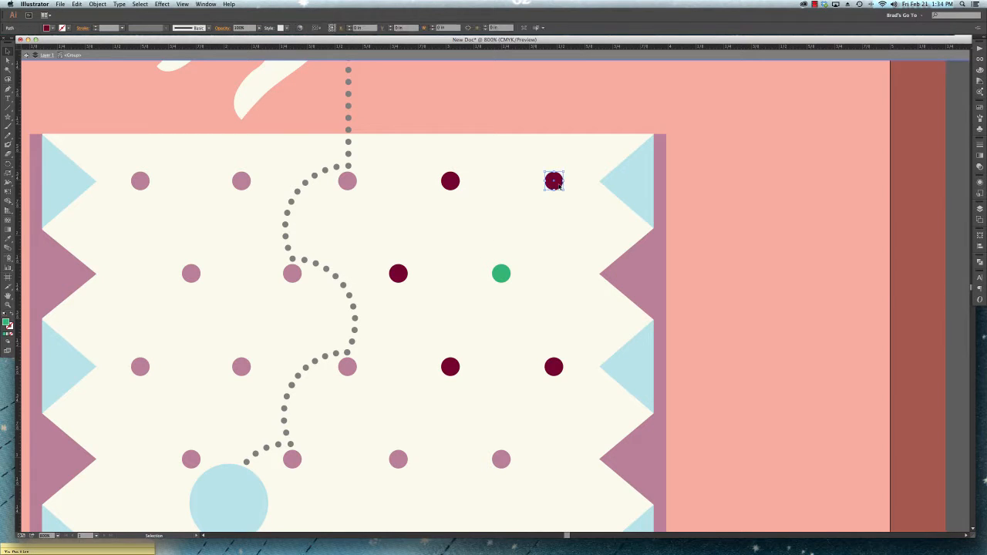
{"action": "left_click", "coordinate": [502, 275]}
{"action": "left_click", "coordinate": [449, 182]}
{"action": "double_click", "coordinate": [751, 241]}
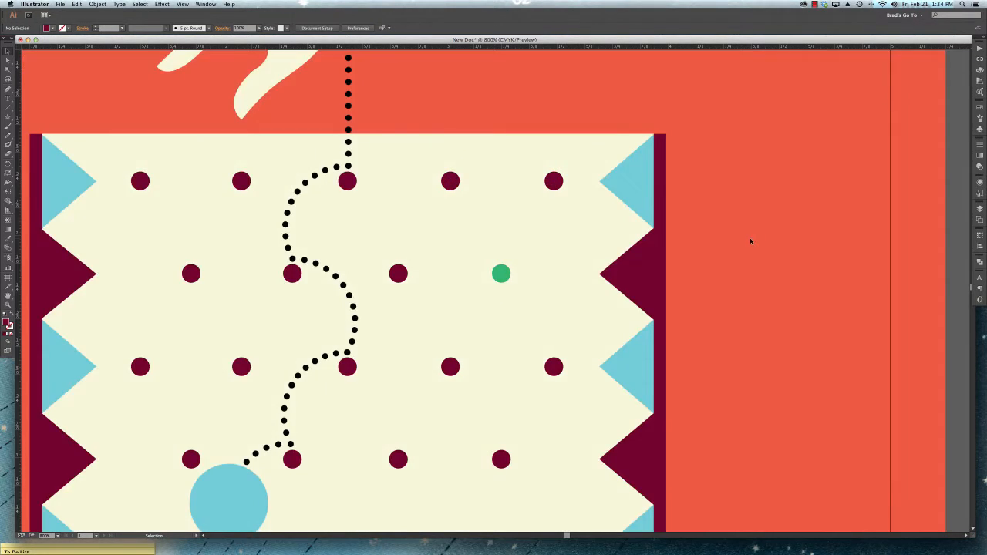
- Isolate the board's upper-right blue triangle, move it down and right, and undo both that move and the dot's green fill
{"action": "left_click", "coordinate": [501, 274]}
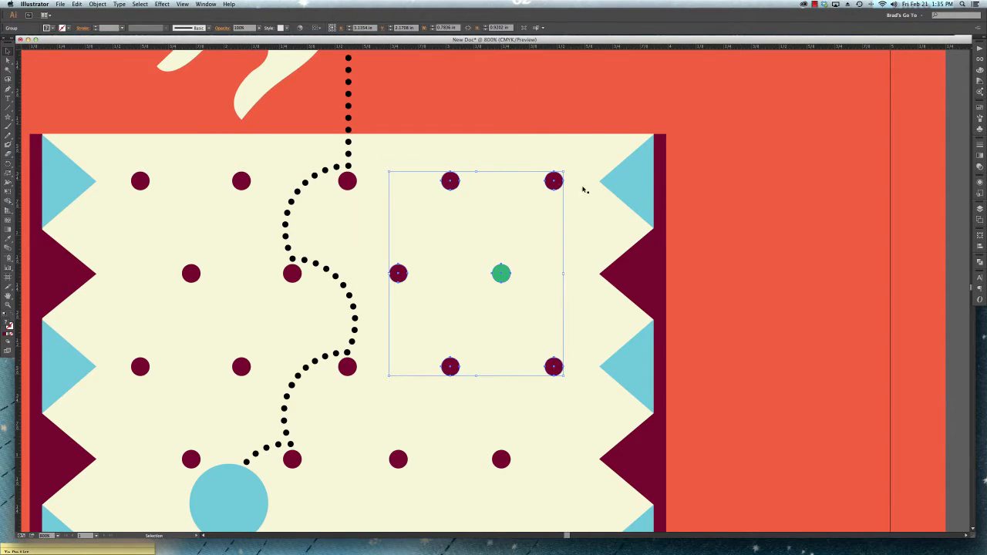
{"action": "double_click", "coordinate": [634, 183]}
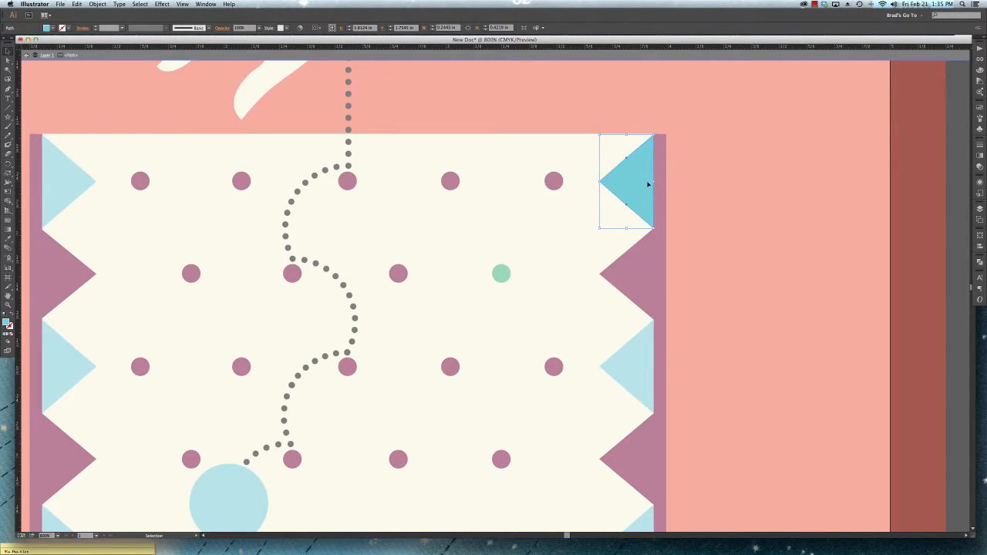
{"action": "left_click_drag", "start_coordinate": [648, 184], "coordinate": [739, 265]}
{"action": "key", "text": "super+z"}
{"action": "key", "text": "super+z"}
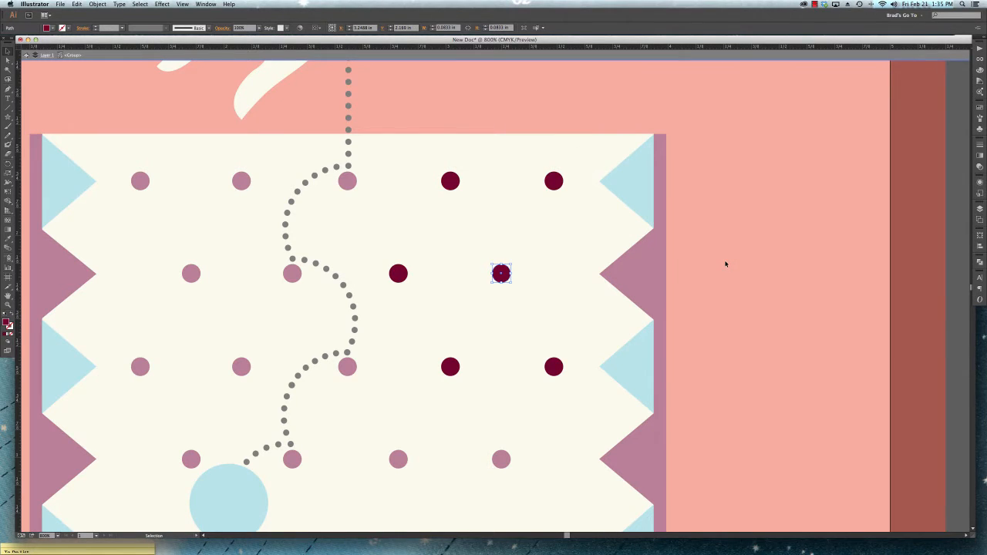
- Exit isolation mode, select the whole dot group through its second-row last dot, and clear the selection
{"action": "double_click", "coordinate": [724, 264]}
{"action": "left_click", "coordinate": [502, 276]}
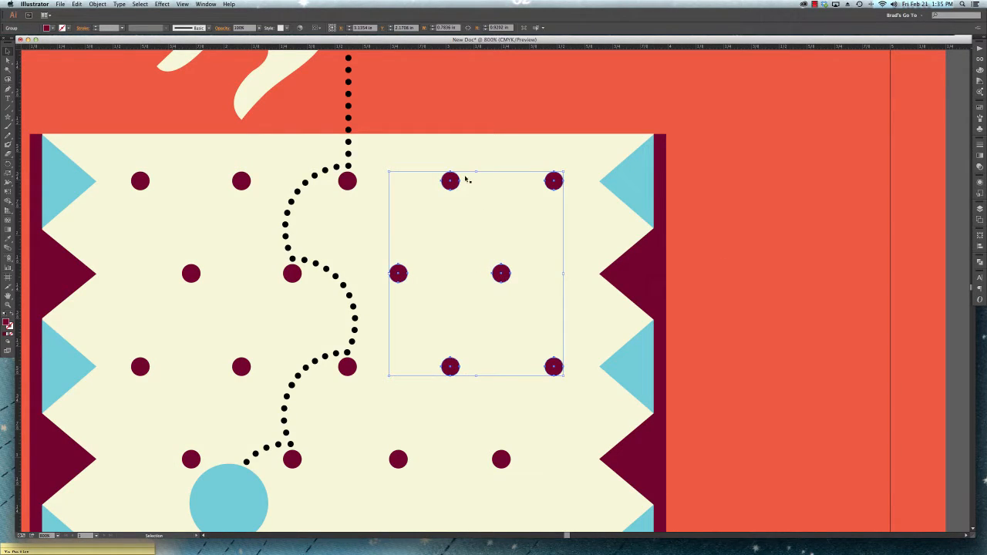
{"action": "left_click", "coordinate": [463, 118]}
- Marquee-select the dot group together with the neighbouring triangles and board, move everything up and left, and undo the move
{"action": "left_click_drag", "start_coordinate": [377, 108], "coordinate": [624, 397]}
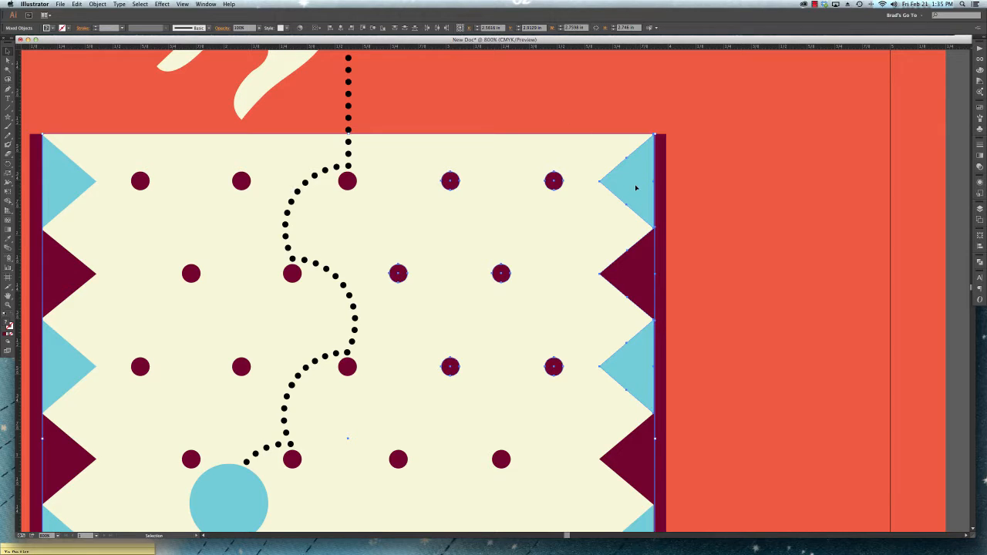
{"action": "left_click_drag", "start_coordinate": [625, 182], "coordinate": [595, 152]}
{"action": "key", "text": "super+z"}
- Move only the board's upper-right blue triangle up and left, undo the move, and clear the selection
{"action": "left_click", "coordinate": [597, 118]}
{"action": "key", "text": "super+z"}
{"action": "left_click_drag", "start_coordinate": [634, 182], "coordinate": [574, 137]}
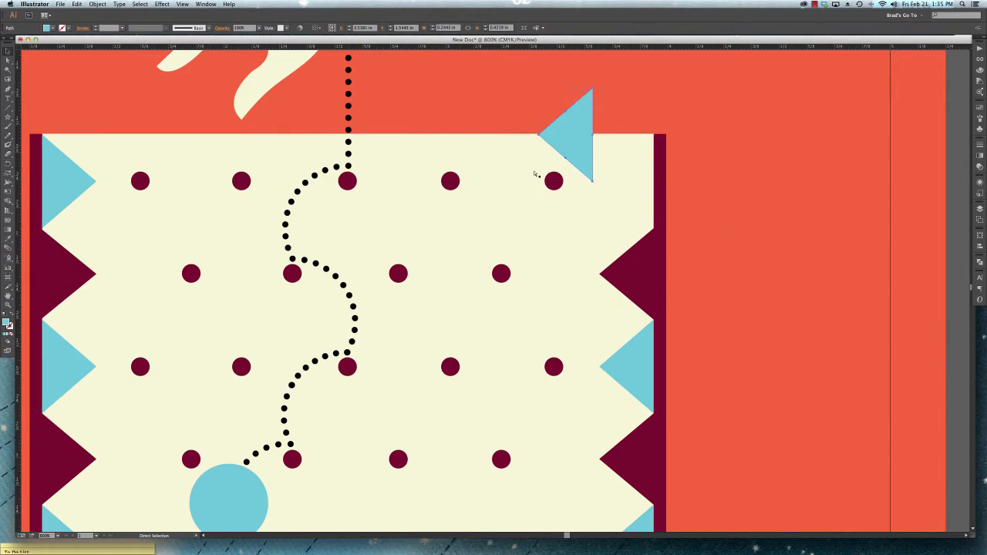
{"action": "key", "text": "super+z"}
{"action": "left_click", "coordinate": [519, 117]}
- Enter and exit isolation mode on the dot group, select the whole group, and clear the selection
{"action": "double_click", "coordinate": [450, 181]}
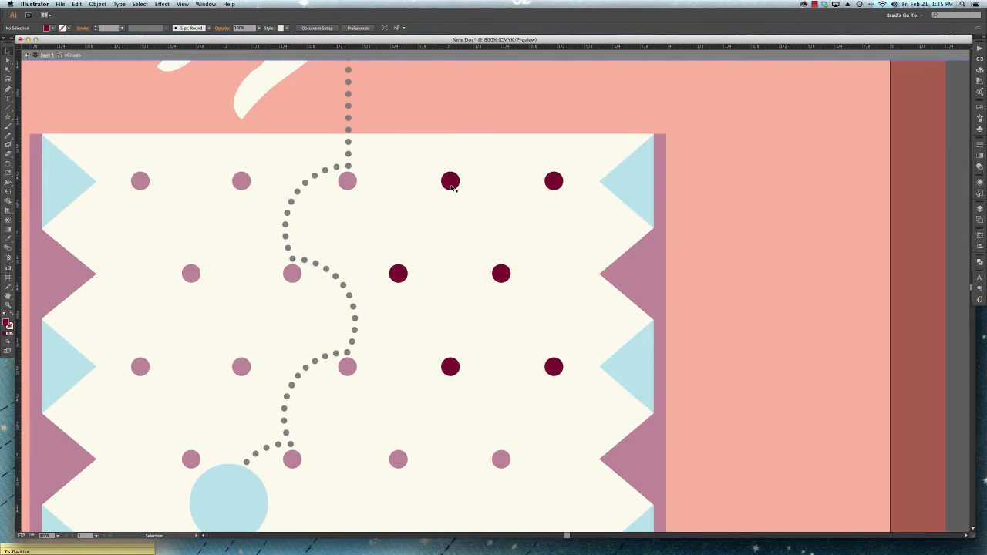
{"action": "double_click", "coordinate": [477, 109]}
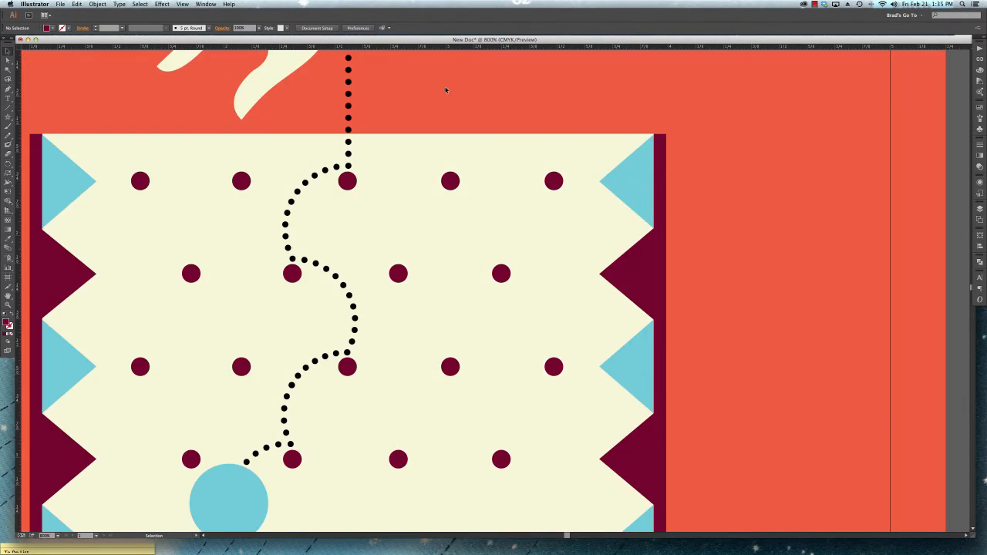
{"action": "left_click", "coordinate": [446, 180]}
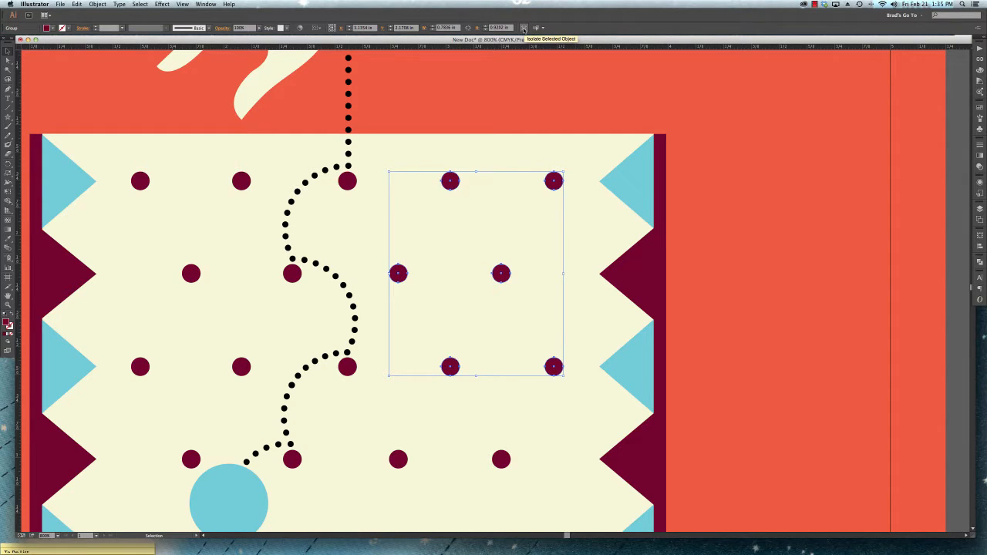
{"action": "left_click", "coordinate": [691, 136]}
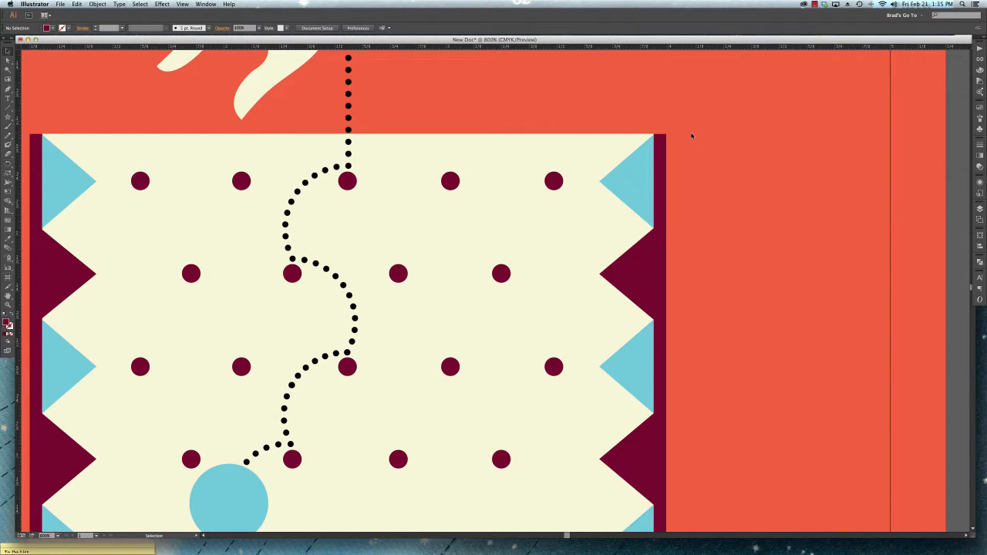
- Isolate the middle blue triangle on the board's right edge, and exit isolation mode
{"action": "key", "text": "super+minus"}
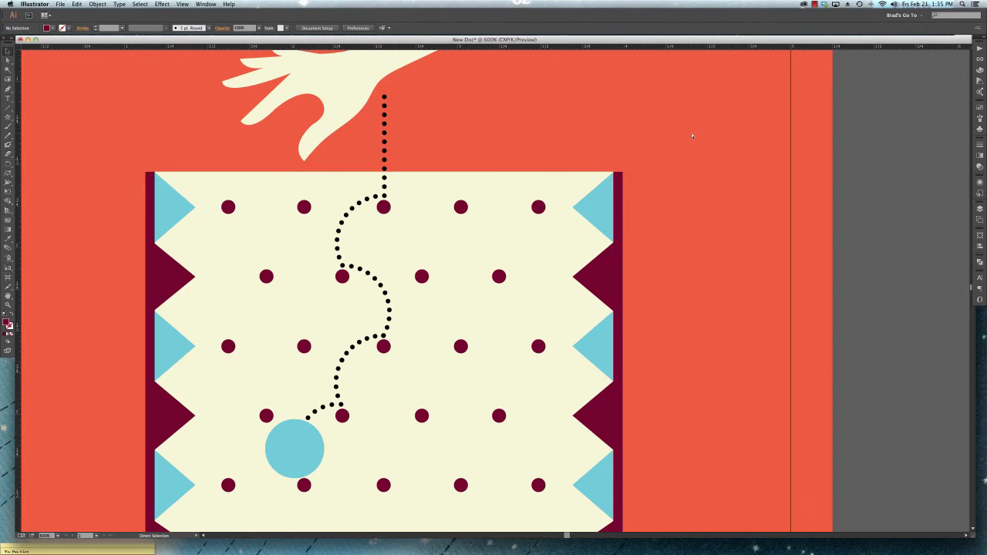
{"action": "key", "text": "super+minus"}
{"action": "scroll", "coordinate": [640, 193], "scroll_direction": "down", "scroll_amount": 2}
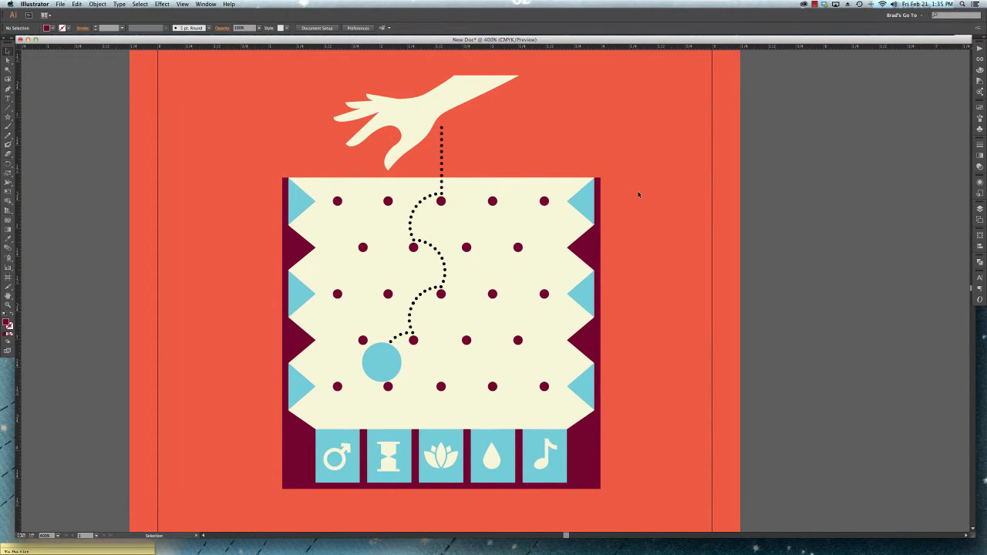
{"action": "left_click", "coordinate": [583, 201]}
{"action": "double_click", "coordinate": [585, 303]}
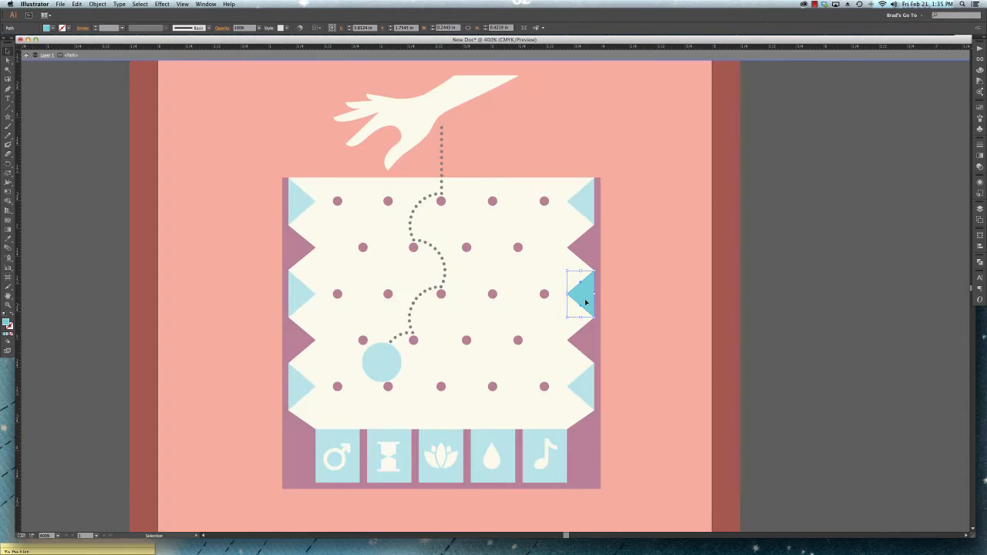
{"action": "double_click", "coordinate": [667, 336]}
- Select the three blue triangles along the board's right edge together
{"action": "left_click", "coordinate": [581, 197]}
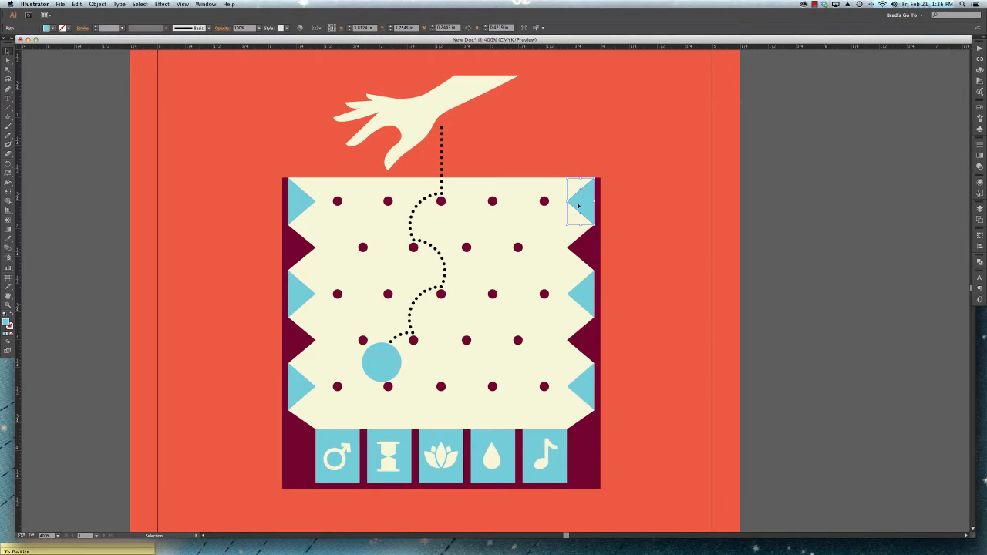
{"action": "left_click", "coordinate": [542, 29]}
{"action": "left_click", "coordinate": [566, 147]}
{"action": "left_click", "coordinate": [578, 291]}
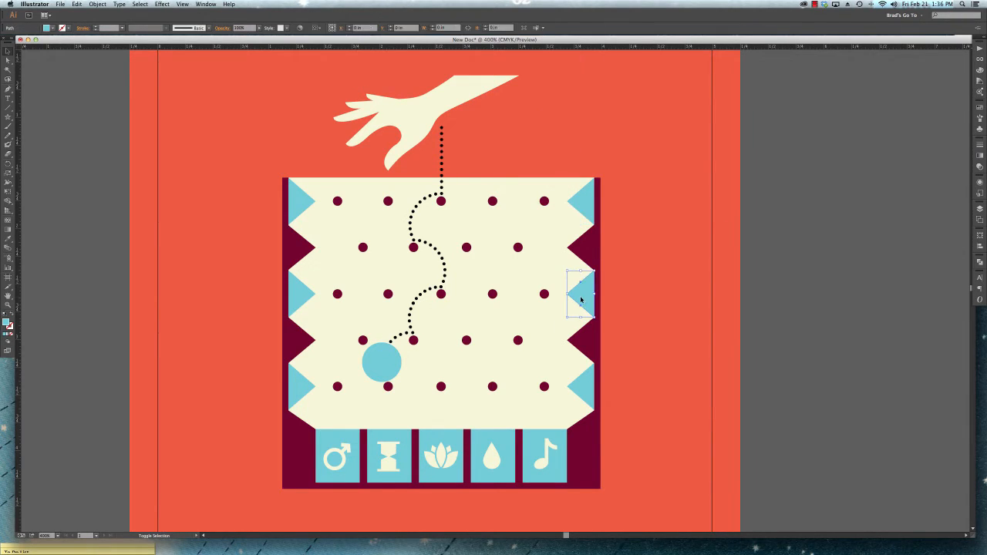
{"action": "left_click", "coordinate": [582, 199], "text": "shift"}
{"action": "left_click", "coordinate": [586, 381], "text": "shift"}
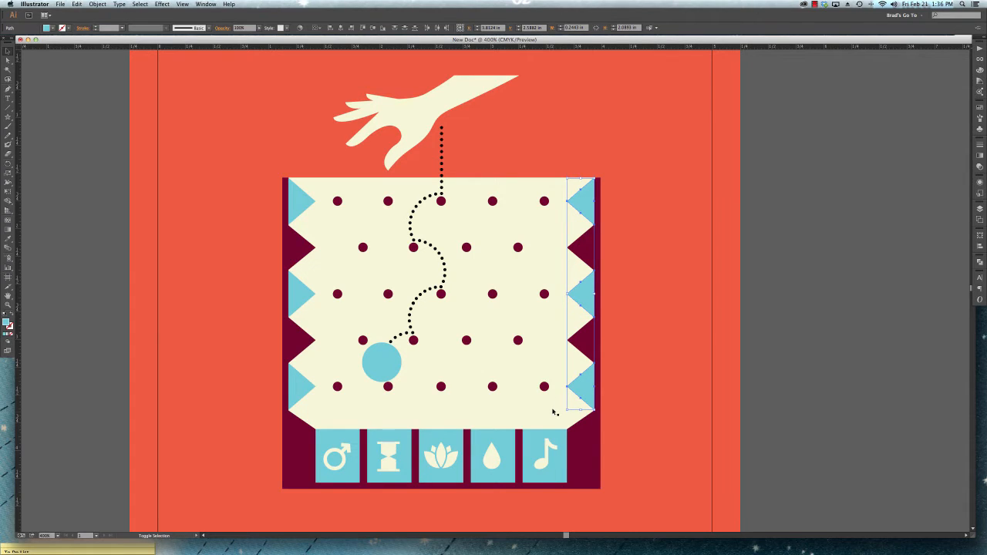
- Select only the board's upper-right blue triangle and set the similar-object selection criterion to Fill Color
{"action": "left_click", "coordinate": [630, 200]}
{"action": "left_click", "coordinate": [587, 205]}
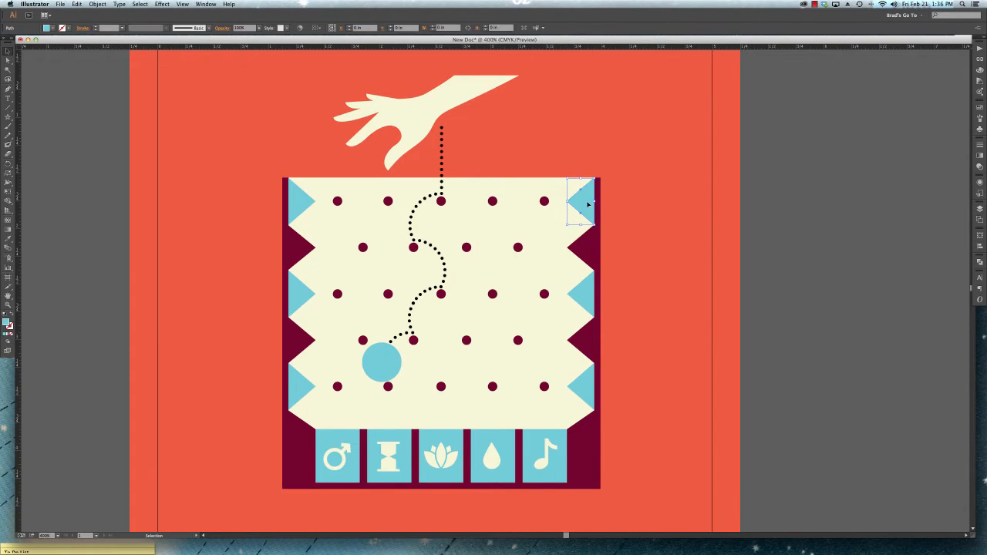
{"action": "left_click", "coordinate": [543, 28]}
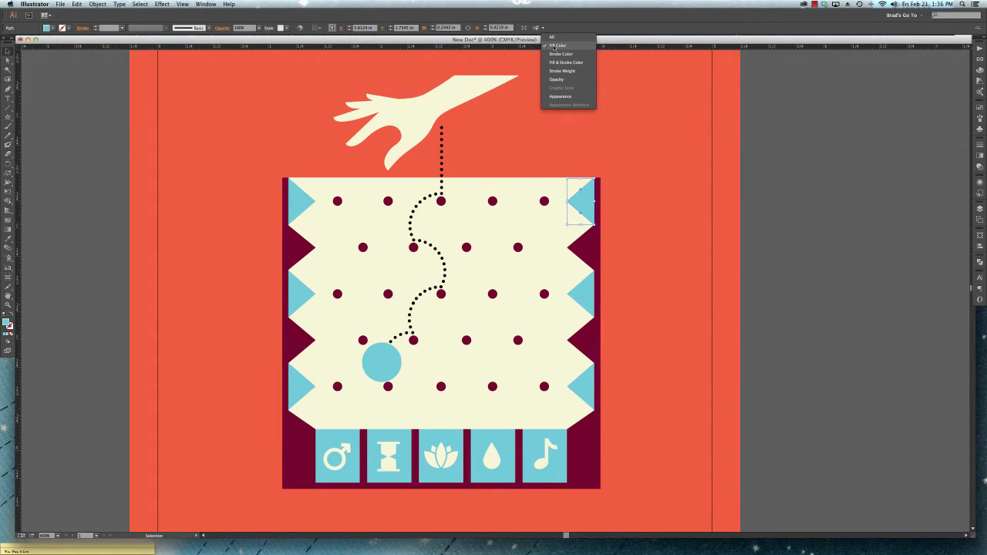
{"action": "left_click", "coordinate": [555, 46]}
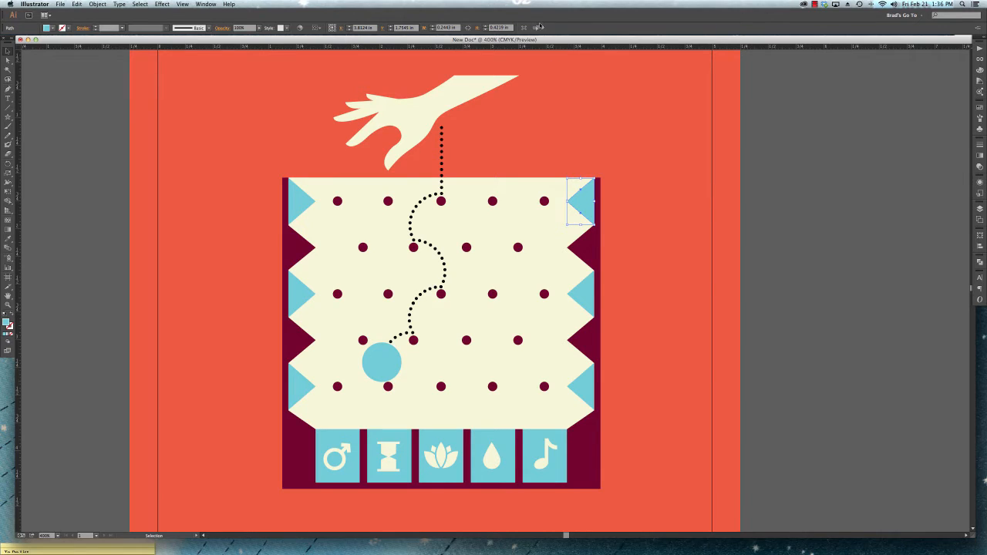
{"action": "left_click", "coordinate": [541, 27]}
{"action": "left_click", "coordinate": [557, 48]}
- Select the middle blue triangle on the board's right edge and extend the selection to every matching light-blue shape
{"action": "left_click", "coordinate": [629, 183]}
{"action": "left_click", "coordinate": [587, 292]}
{"action": "left_click", "coordinate": [538, 28]}
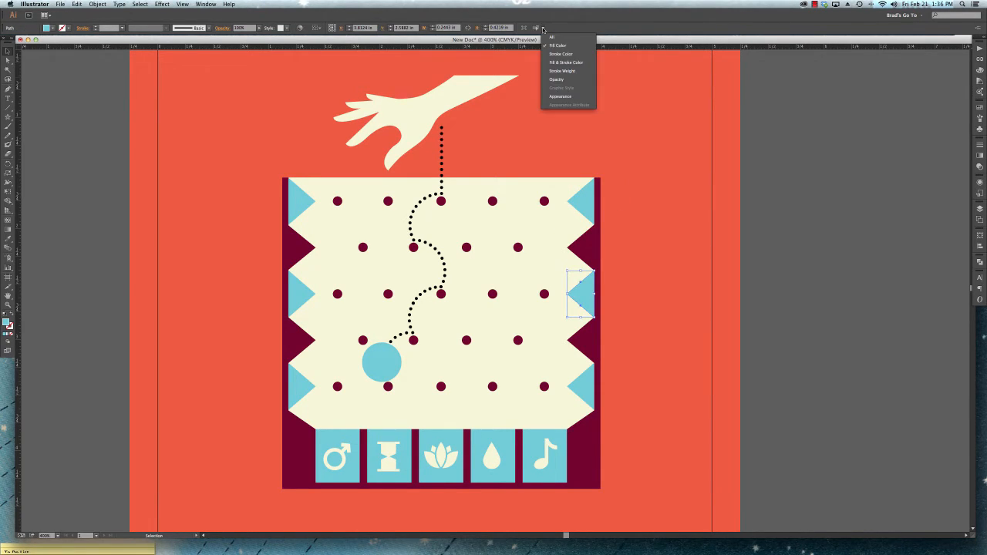
{"action": "left_click", "coordinate": [553, 46]}
{"action": "left_click", "coordinate": [537, 28]}
{"action": "left_click", "coordinate": [555, 95]}
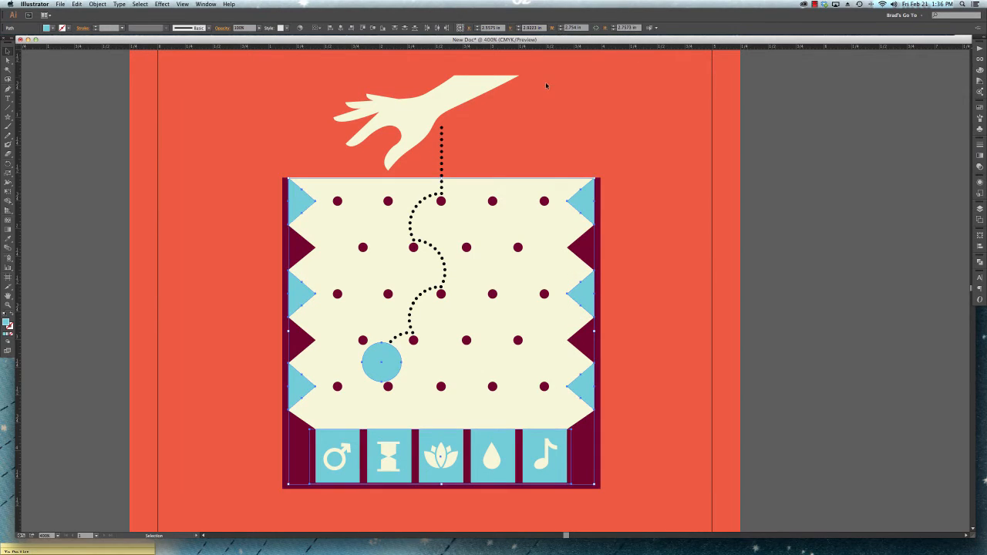
- Select only the board's upper-right blue triangle again and extend the selection to all objects with the same Fill Color
{"action": "left_click", "coordinate": [640, 207]}
{"action": "left_click", "coordinate": [580, 199]}
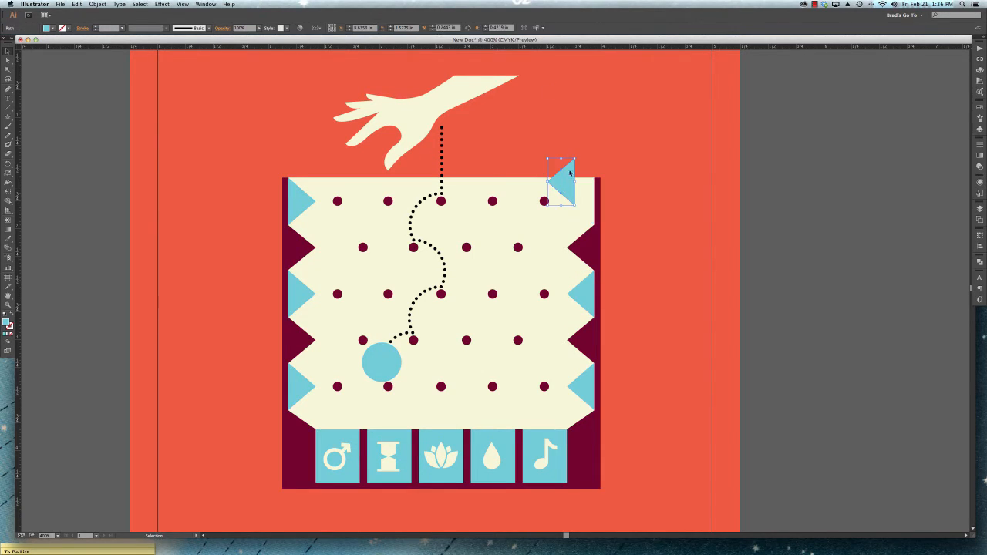
{"action": "left_click", "coordinate": [540, 27]}
{"action": "left_click", "coordinate": [559, 96]}
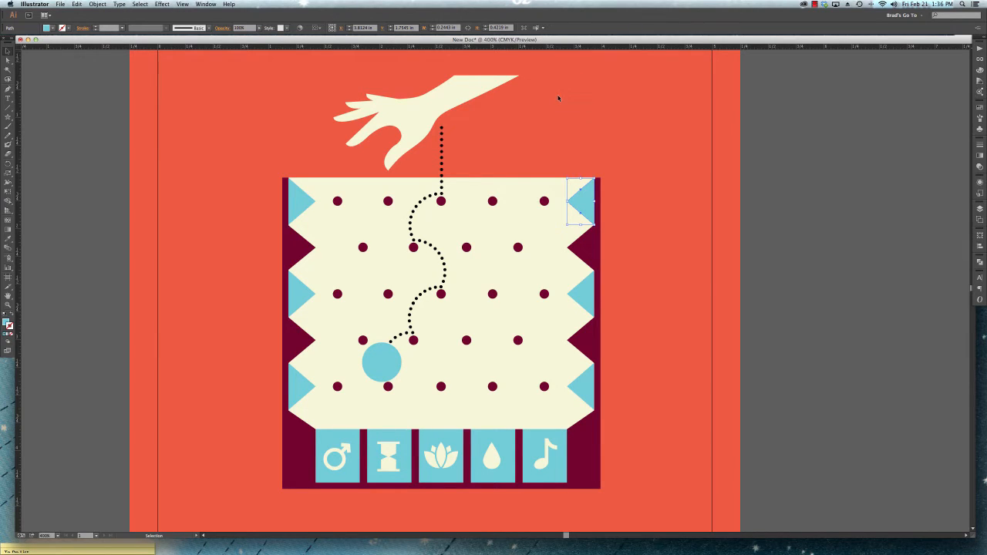
{"action": "left_click", "coordinate": [606, 162]}
{"action": "left_click", "coordinate": [579, 204]}
{"action": "left_click", "coordinate": [543, 27]}
{"action": "left_click", "coordinate": [549, 46]}
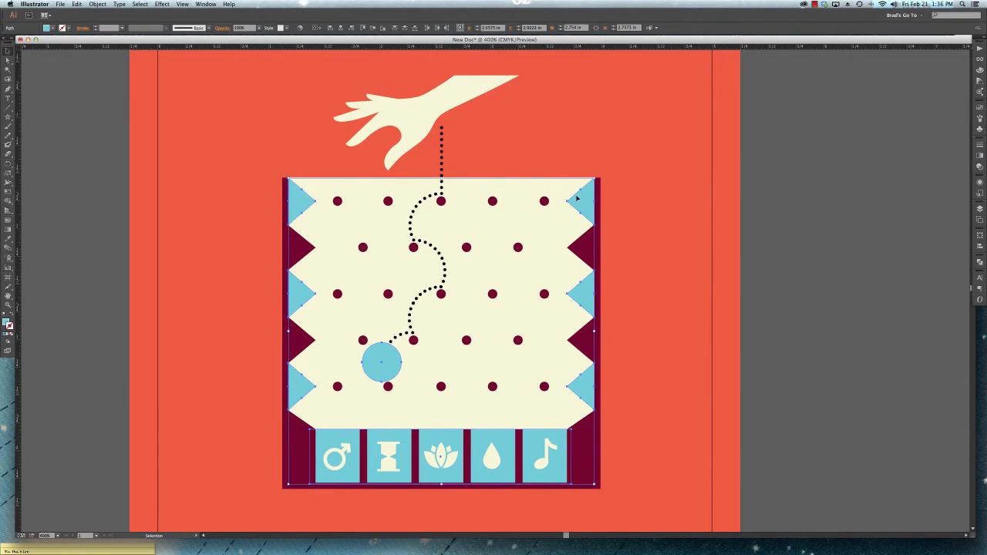
- Move all selected light-blue shapes up and left together, undo the move, and clear the selection
{"action": "left_click_drag", "start_coordinate": [577, 199], "coordinate": [416, 142]}
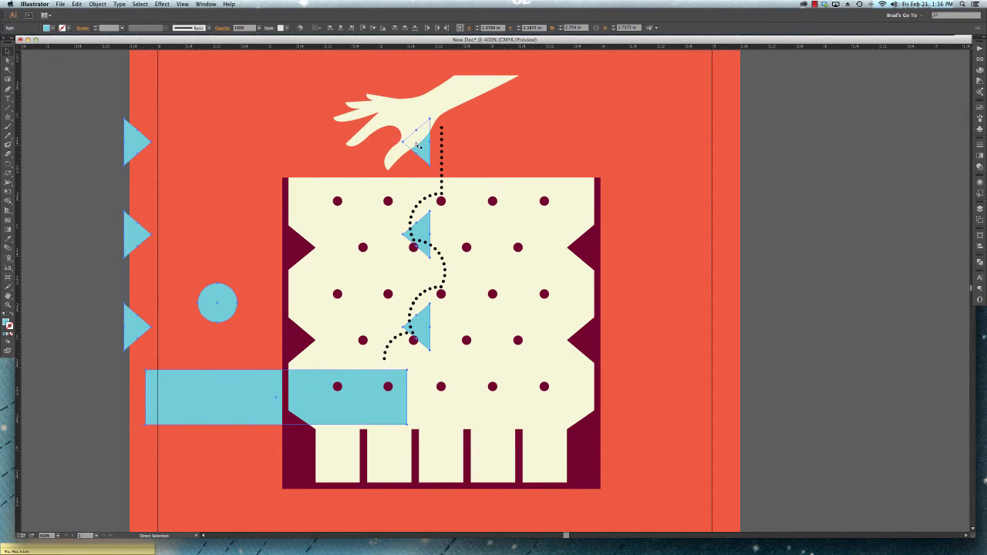
{"action": "key", "text": "super+z"}
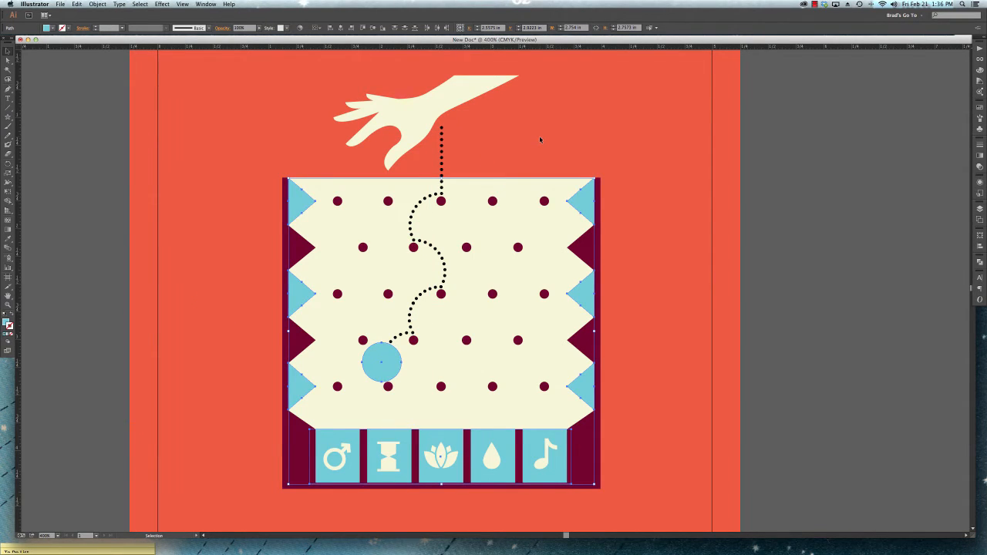
{"action": "left_click", "coordinate": [539, 136]}
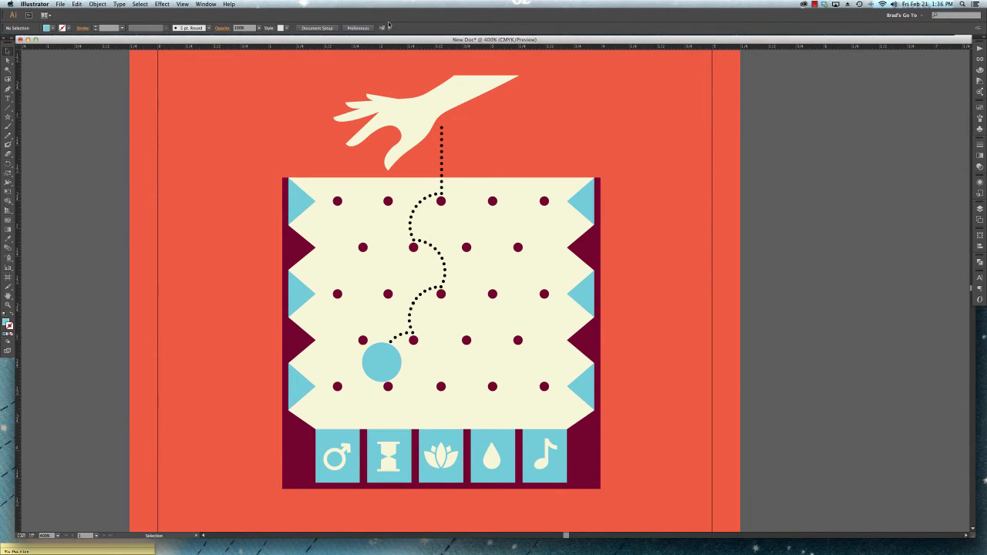
{"action": "left_click", "coordinate": [384, 28]}
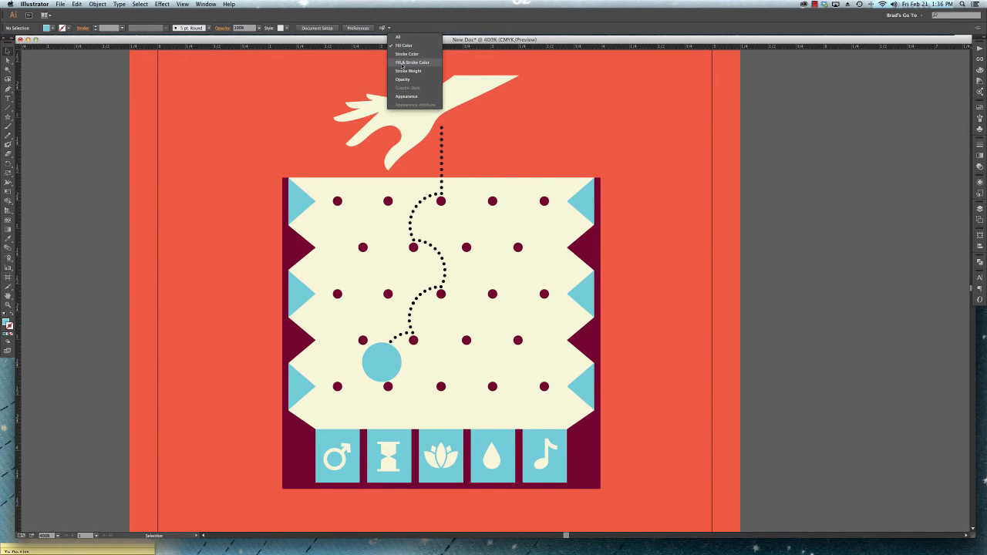
{"action": "left_click", "coordinate": [572, 115]}
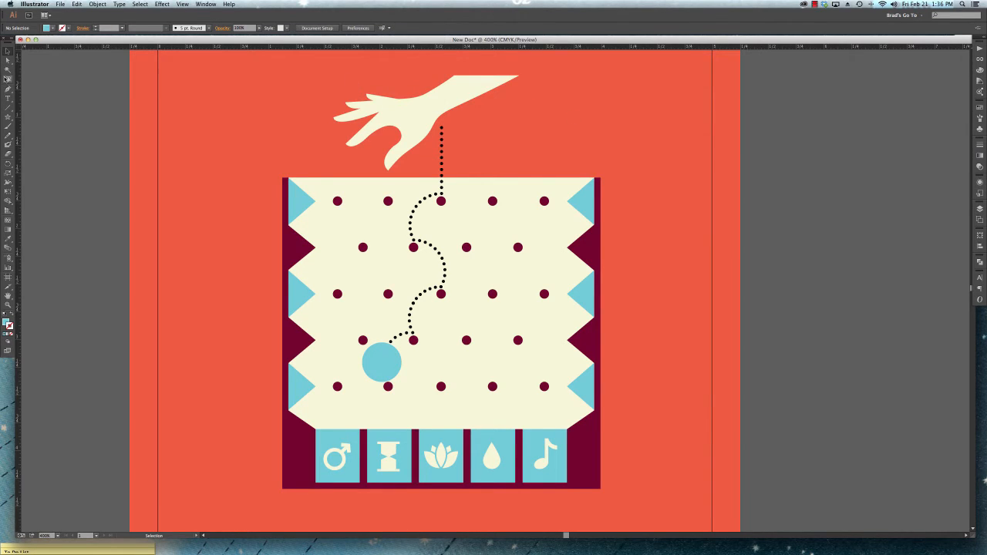
- Select all light-blue shapes with the Magic Wand from the board's upper-left triangle, and clear the selection
{"action": "left_click", "coordinate": [7, 71]}
{"action": "left_click", "coordinate": [301, 202]}
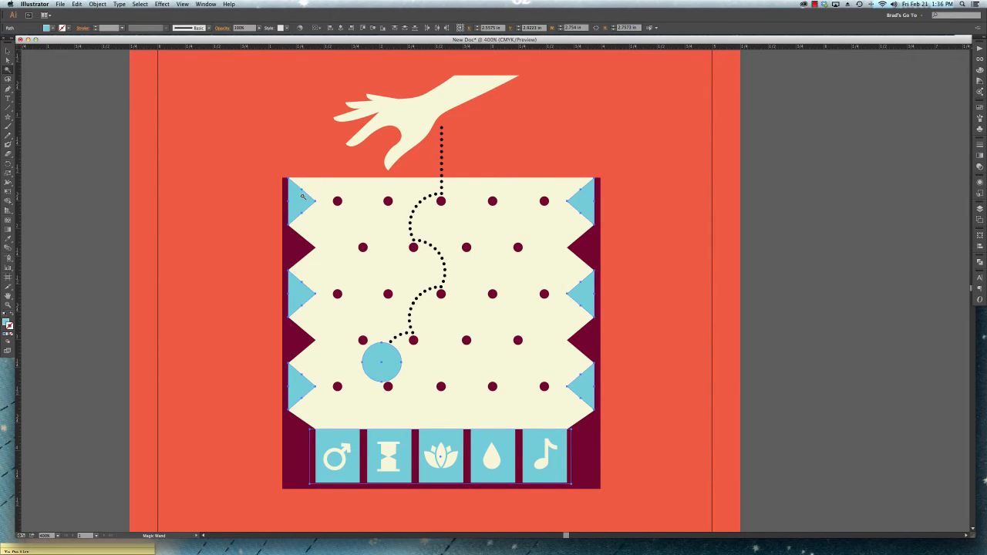
{"action": "key", "text": "v"}
{"action": "left_click", "coordinate": [295, 139]}
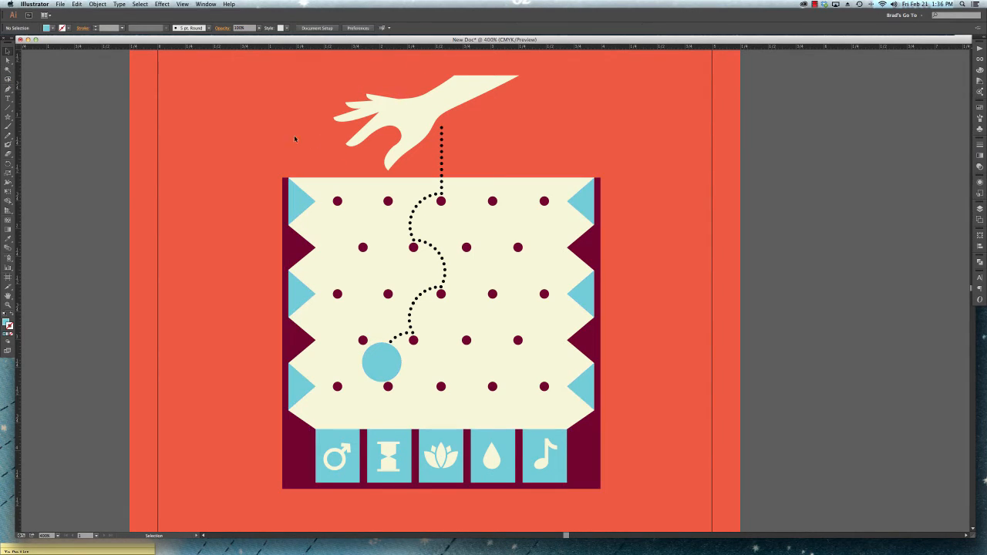
{"action": "left_click", "coordinate": [389, 28]}
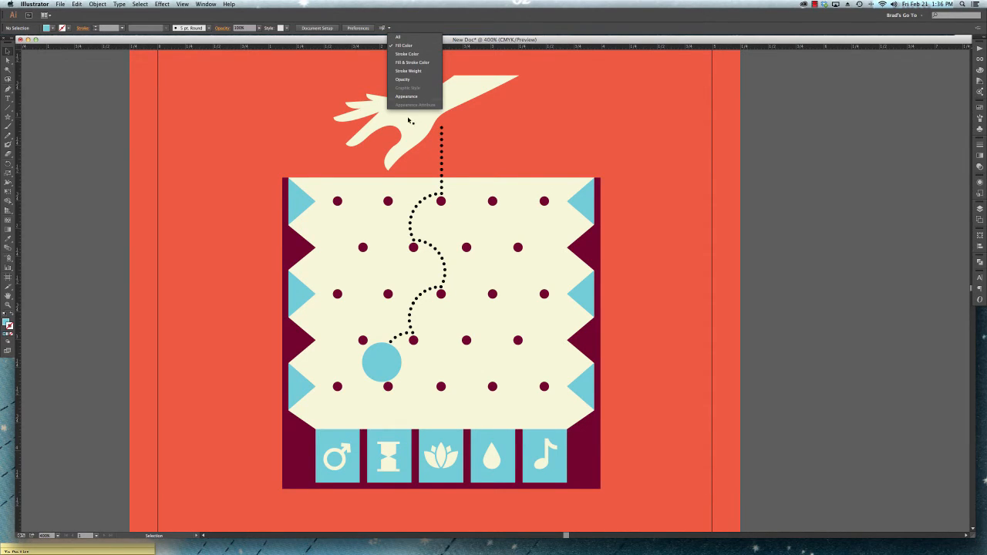
{"action": "left_click", "coordinate": [522, 126]}
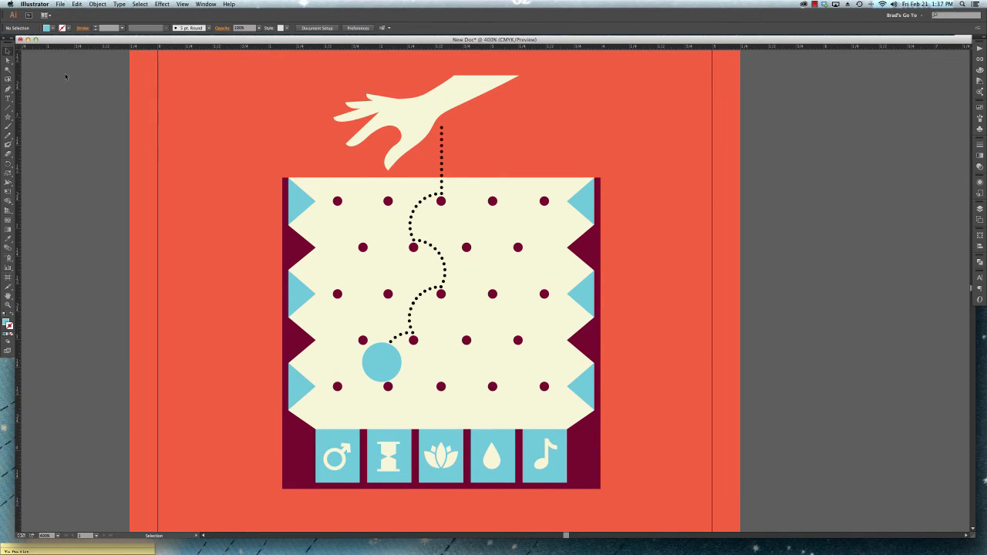
- Select the cream hand above the board
{"action": "left_click", "coordinate": [402, 111]}
{"action": "key", "text": "super+equal"}
{"action": "key", "text": "super+equal"}
{"action": "key", "text": "super+equal"}
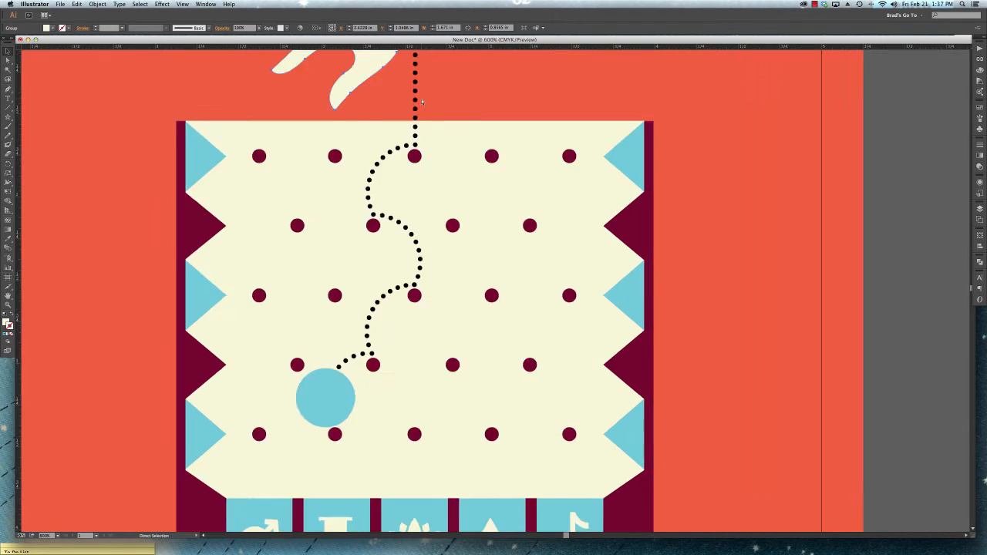
{"action": "left_click_drag", "start_coordinate": [421, 101], "coordinate": [587, 457]}
{"action": "left_click_drag", "start_coordinate": [541, 230], "coordinate": [532, 295]}
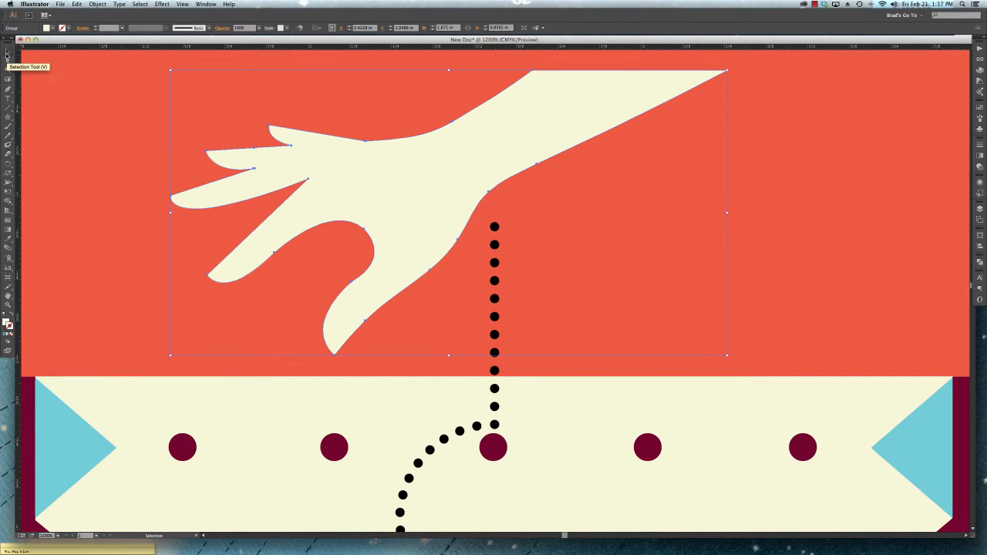
- Select a single anchor point on the hand's upper edge, between the little finger and the wrist, with Direct Selection
{"action": "left_click", "coordinate": [7, 53]}
{"action": "key", "text": "a"}
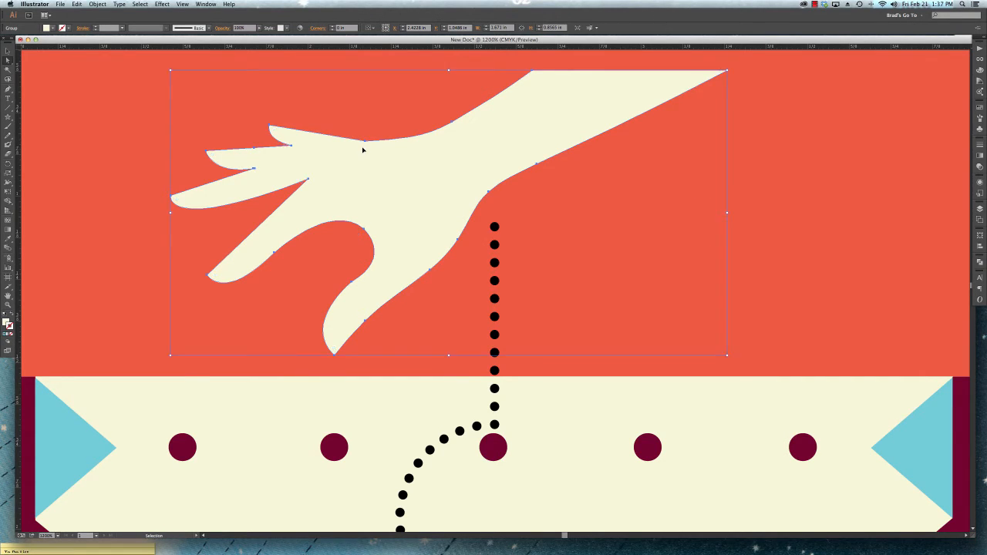
{"action": "key", "text": "super+minus"}
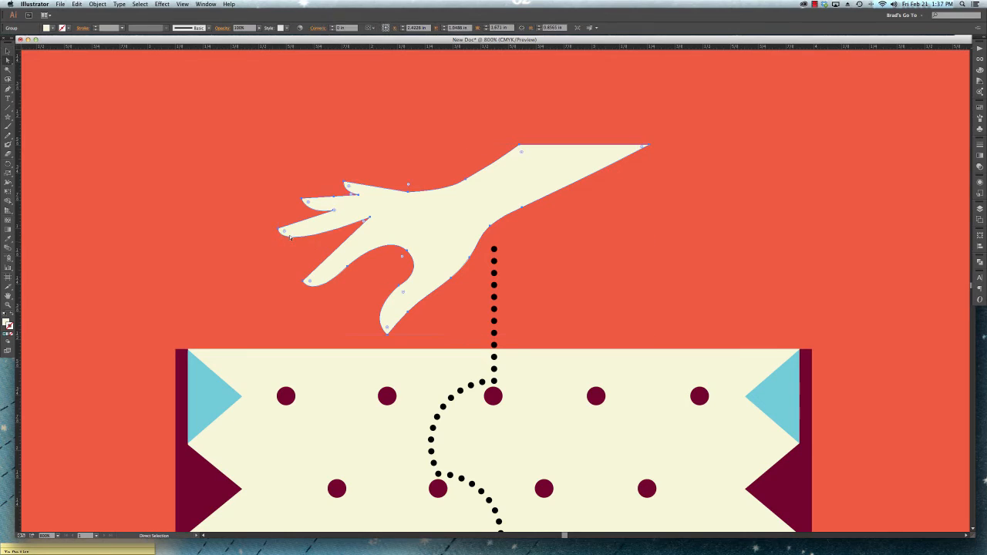
{"action": "left_click", "coordinate": [407, 195]}
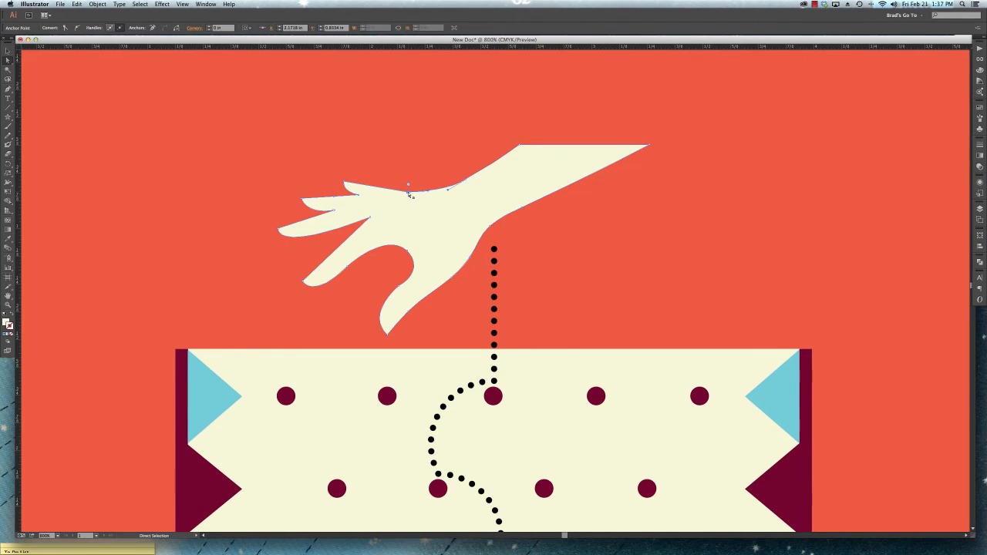
- Move the whole hand up and left with the Selection tool, and undo the move
{"action": "key", "text": "v"}
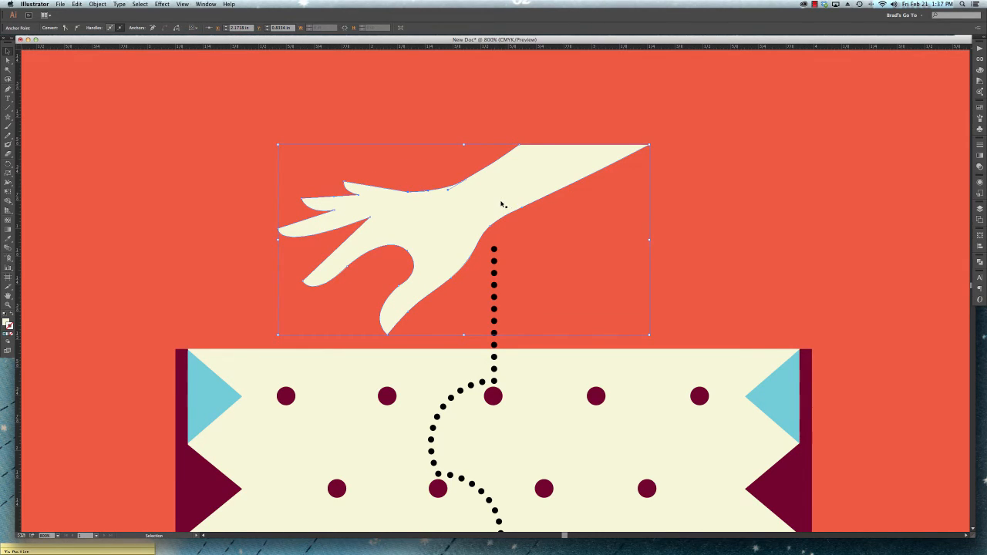
{"action": "left_click_drag", "start_coordinate": [500, 196], "coordinate": [597, 172]}
{"action": "key", "text": "a"}
{"action": "key", "text": "super+z"}
{"action": "key", "text": "super+minus"}
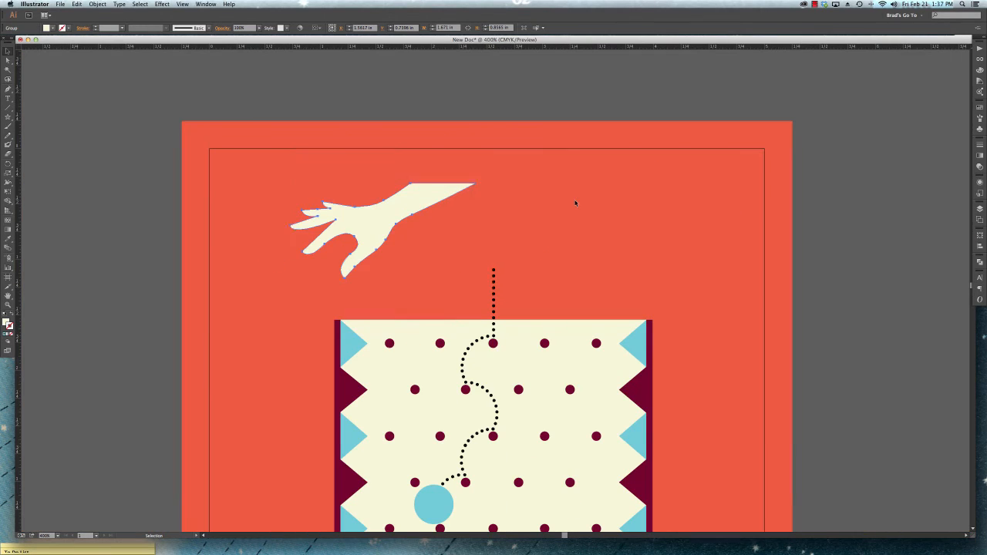
{"action": "key", "text": "super+z"}
{"action": "scroll", "coordinate": [605, 245], "scroll_direction": "down", "scroll_amount": 2}
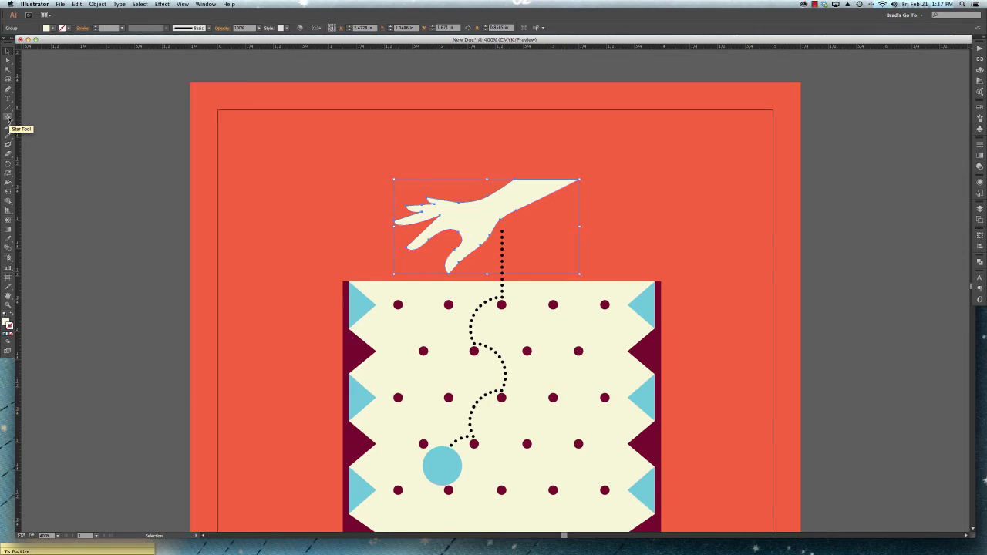
- Draw a rounded rectangle about 1.04 in wide and 0.91 in high on the red background to the left of the hand
{"action": "left_click", "coordinate": [9, 119]}
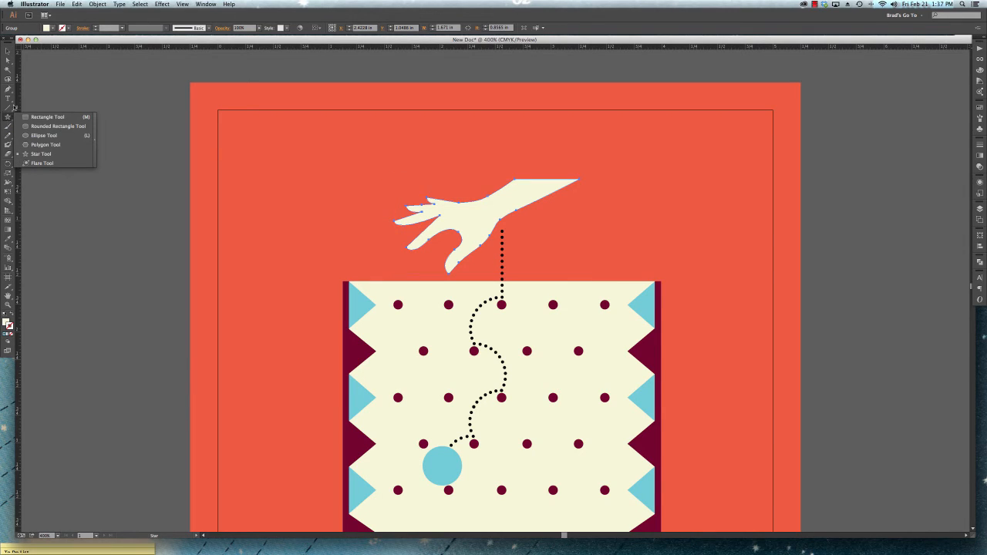
{"action": "left_click", "coordinate": [42, 125]}
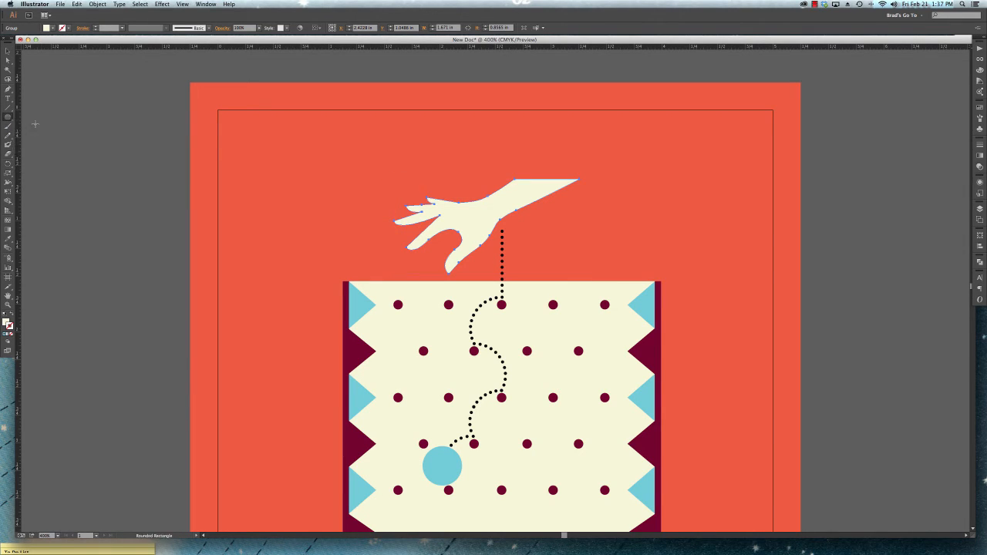
{"action": "left_click_drag", "start_coordinate": [250, 157], "coordinate": [366, 259]}
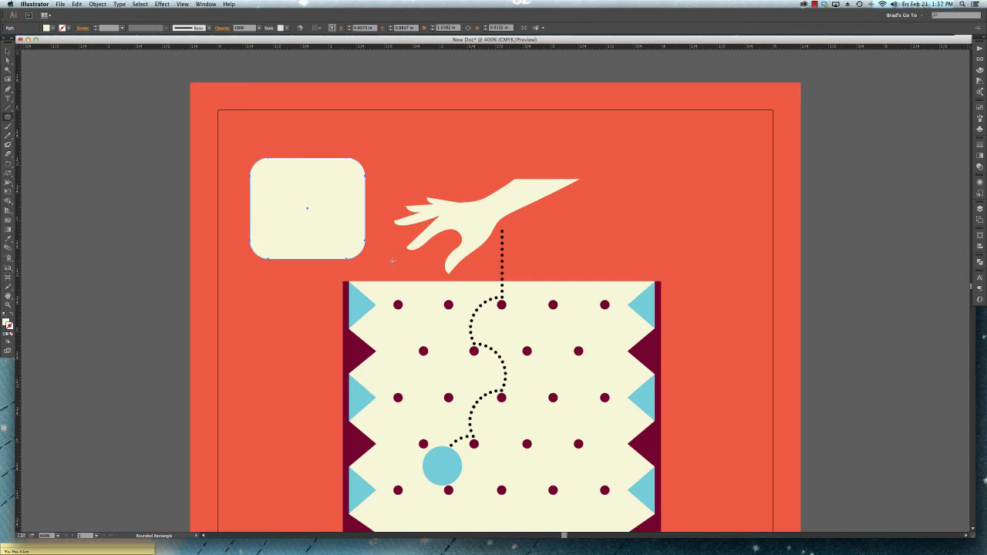
{"action": "key", "text": "v"}
- Give the rounded rectangle a CMYK Red fill and a black stroke, and clear the selection
{"action": "left_click", "coordinate": [52, 28]}
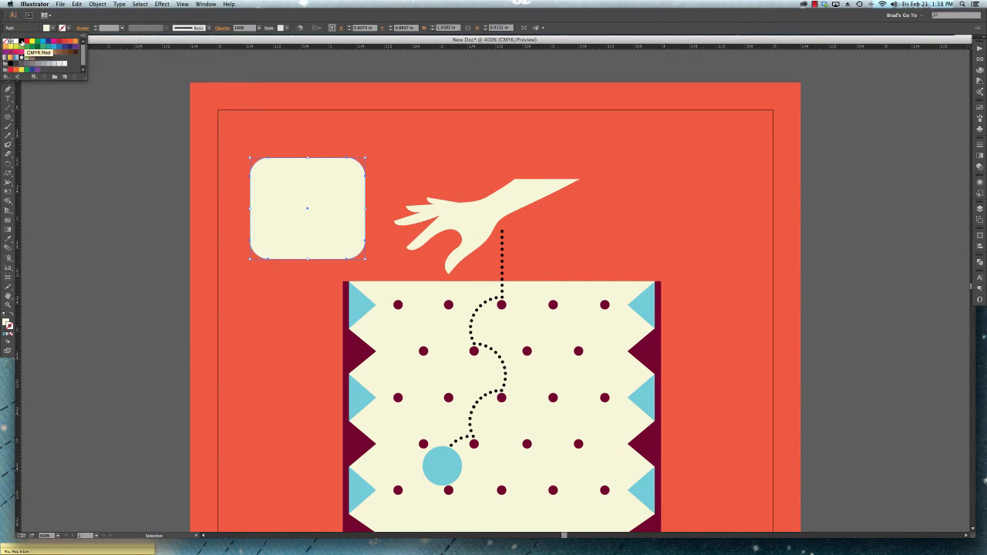
{"action": "left_click", "coordinate": [24, 43]}
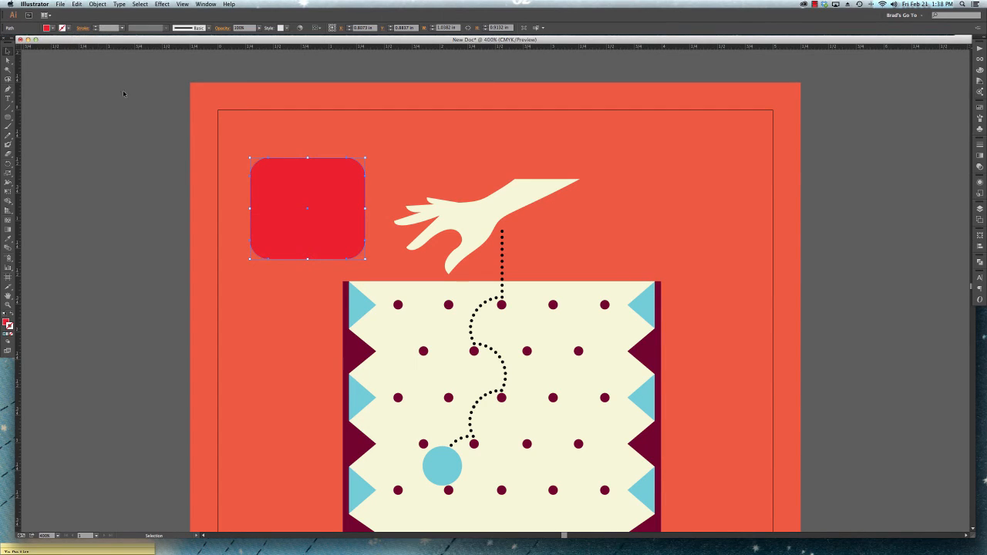
{"action": "left_click", "coordinate": [68, 28]}
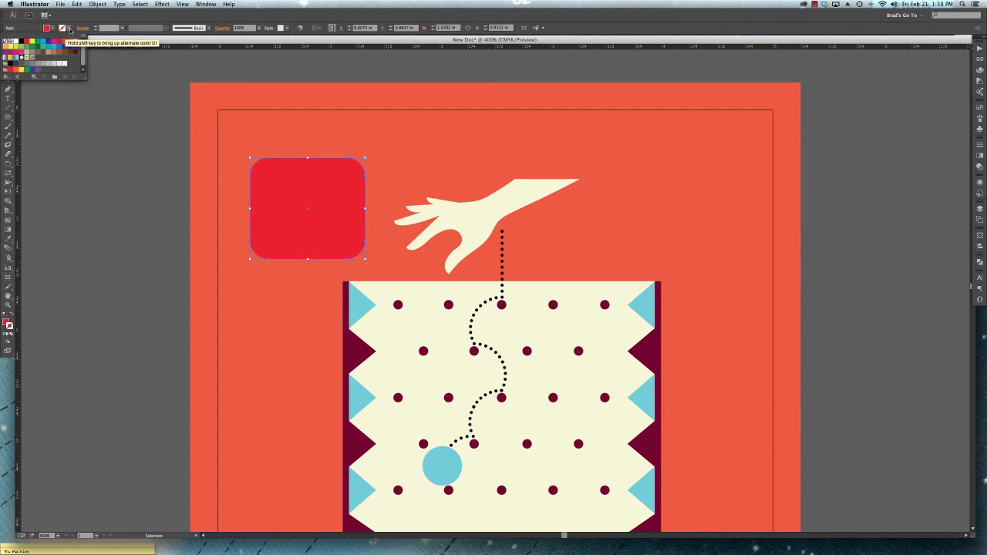
{"action": "left_click", "coordinate": [23, 49]}
{"action": "left_click", "coordinate": [151, 194]}
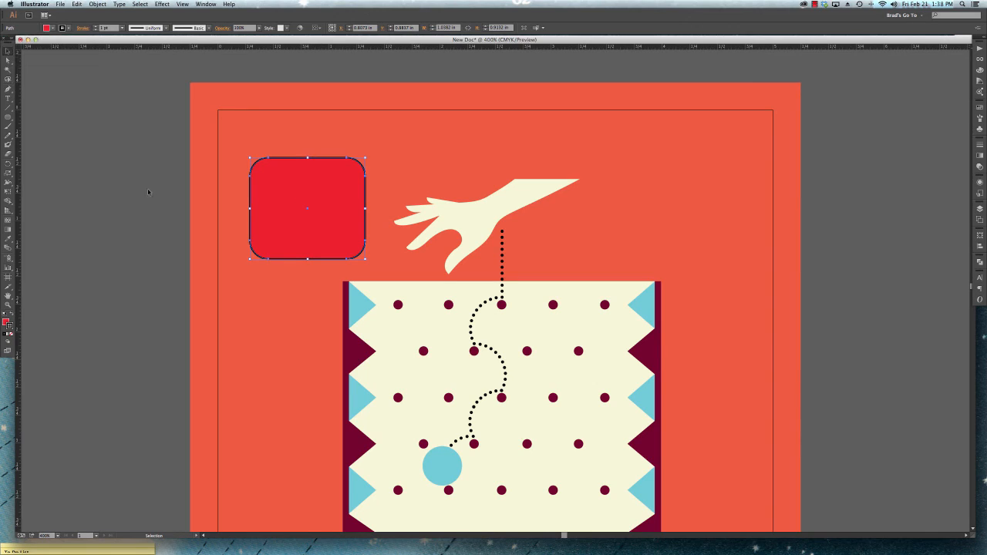
{"action": "left_click", "coordinate": [146, 133]}
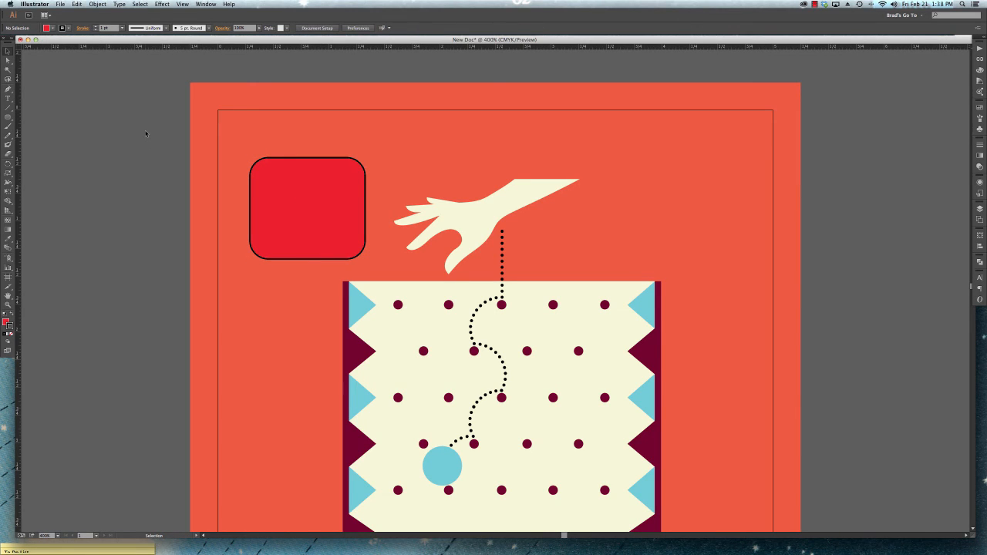
- Move the red rounded rectangle slightly up and left toward the poster's corner, and deselect it
{"action": "left_click_drag", "start_coordinate": [351, 243], "coordinate": [334, 209]}
{"action": "left_click", "coordinate": [125, 197]}
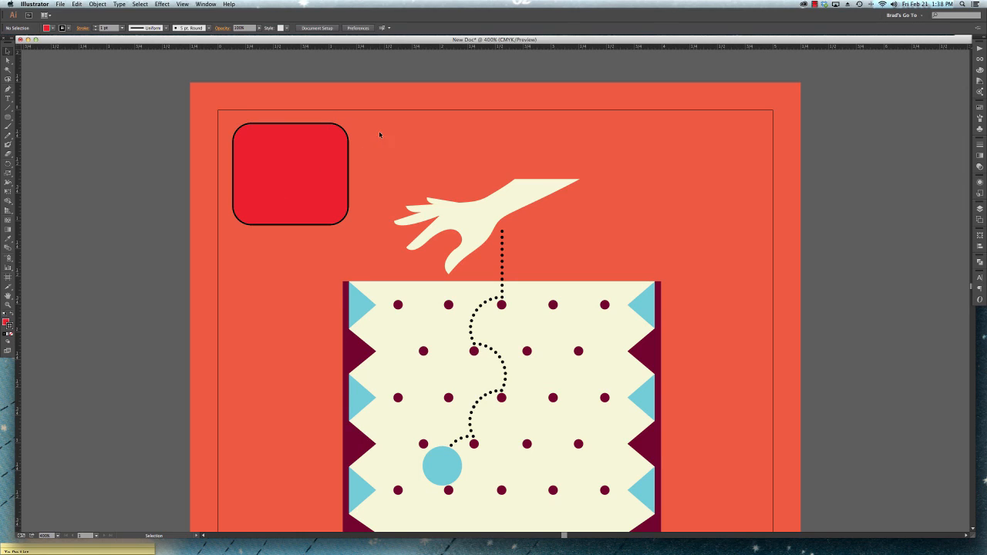
{"action": "left_click", "coordinate": [814, 5]}
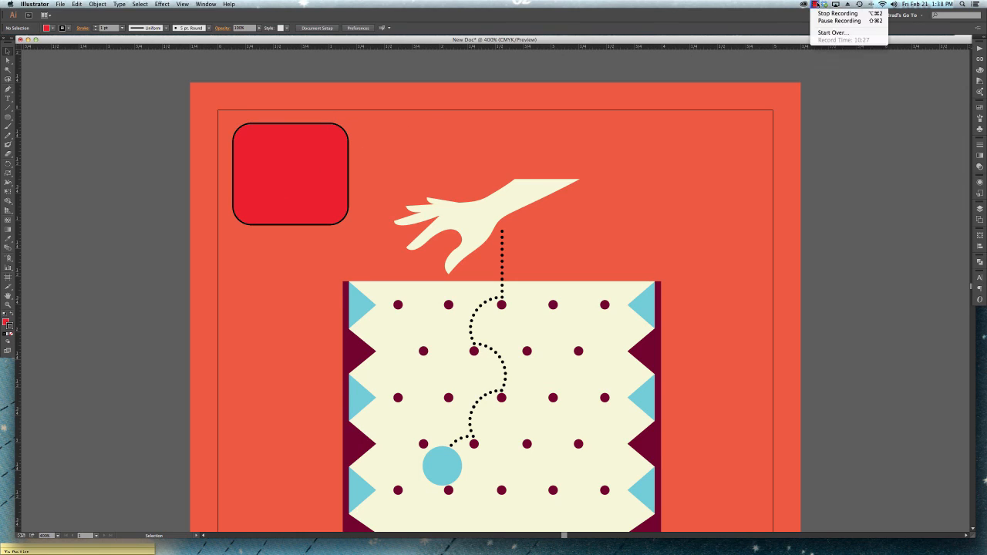